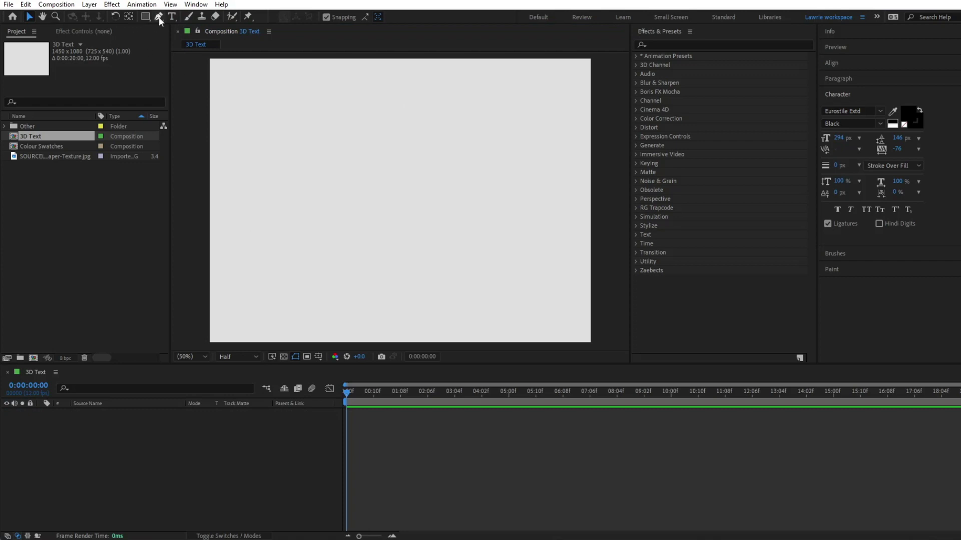
Step: Type SPIN into a paragraph text box on the canvas
left_click(172, 16)
left_click_drag(292, 144, 575, 285)
type("SPIN")
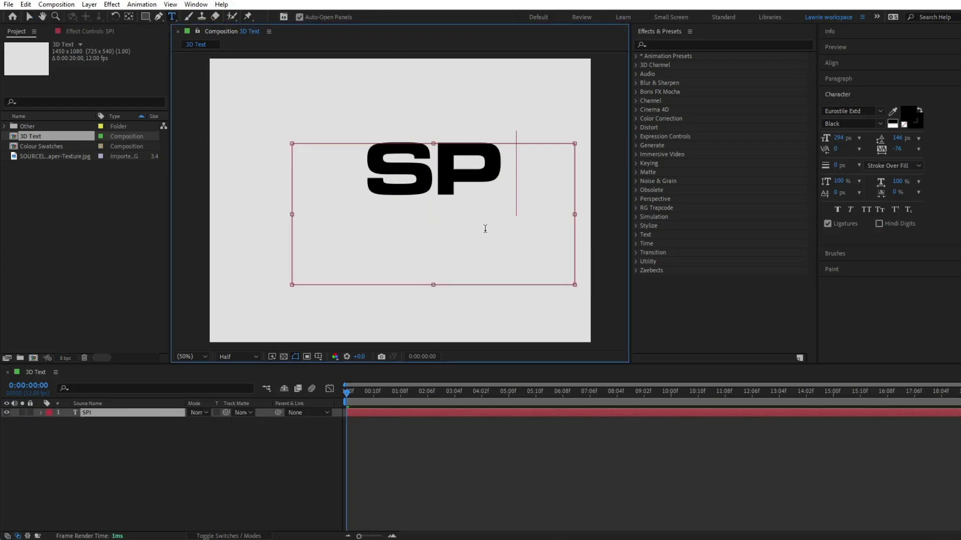
left_click(148, 415)
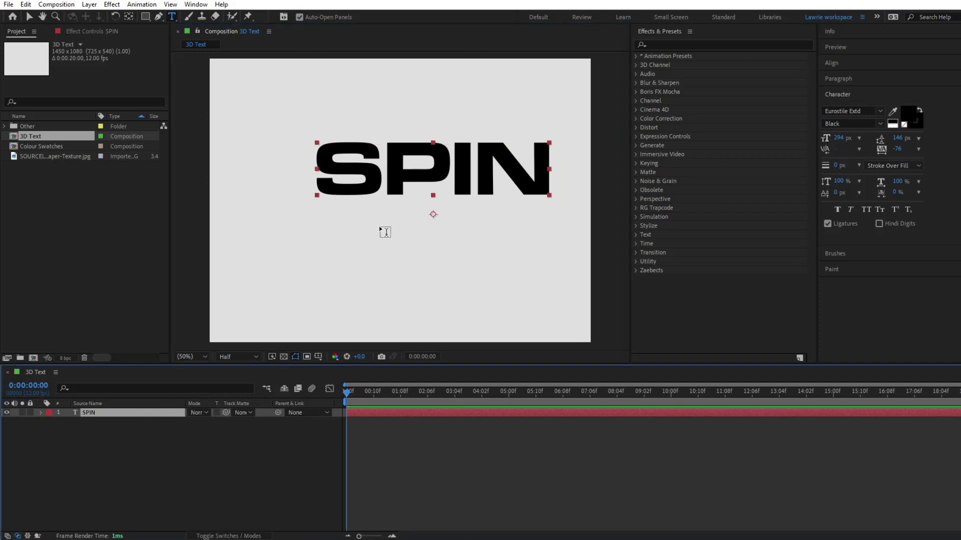
Step: Centre SPIN's anchor point and align it horizontally and vertically in the composition
key("ctrl+alt+Home")
left_click(831, 62)
left_click(847, 89)
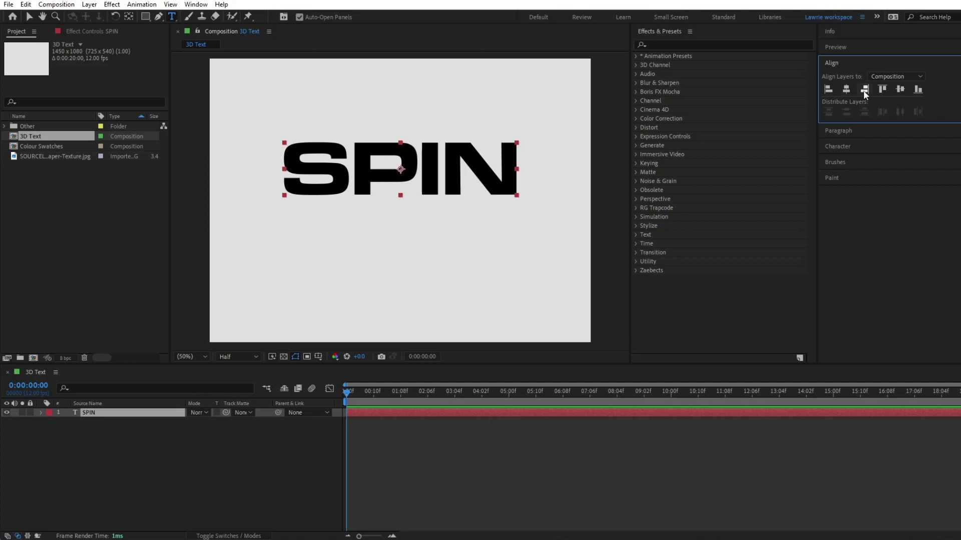
left_click(901, 89)
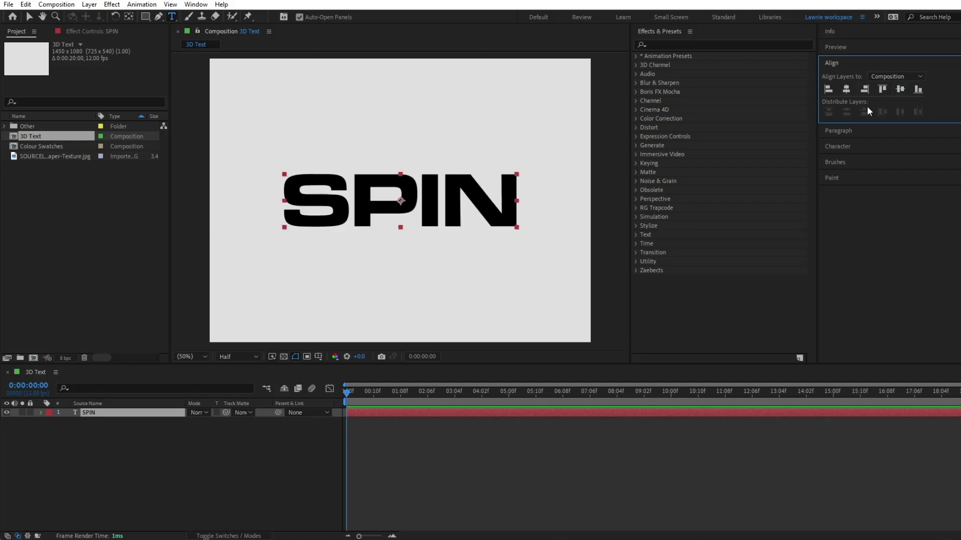
left_click(245, 410)
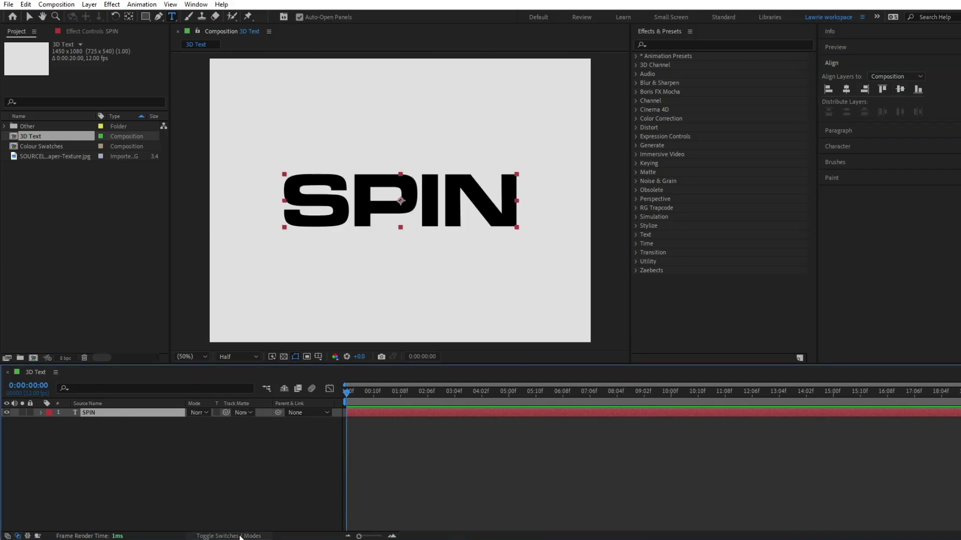
Step: Enable the 3D Layer switch on SPIN and set Geometry Options Extrusion Depth to 100
left_click(245, 536)
left_click(246, 413)
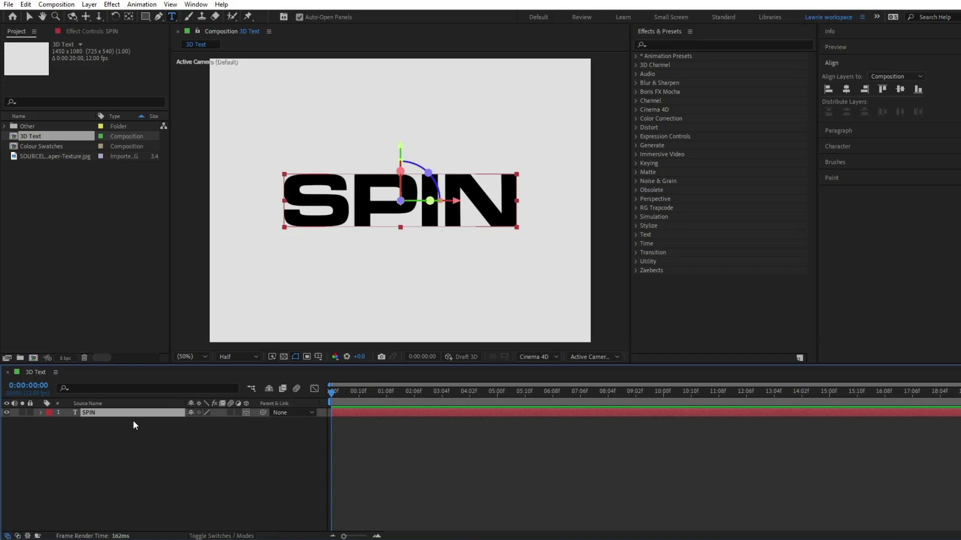
left_click(41, 412)
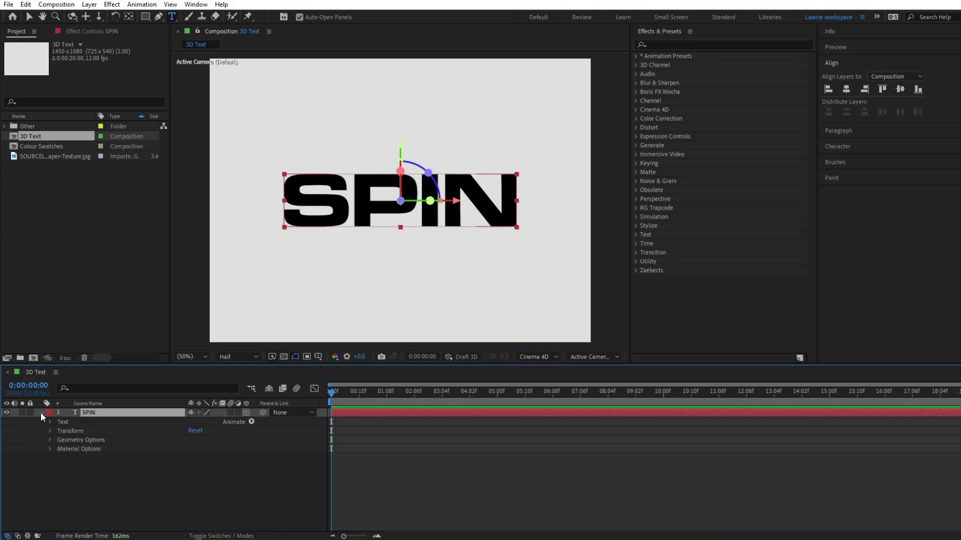
left_click(50, 440)
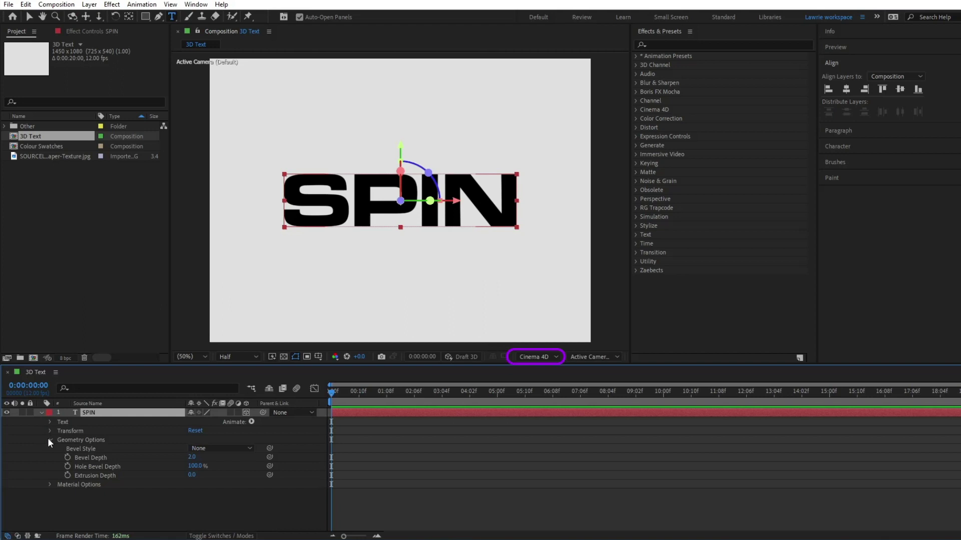
left_click(191, 474)
key("Return")
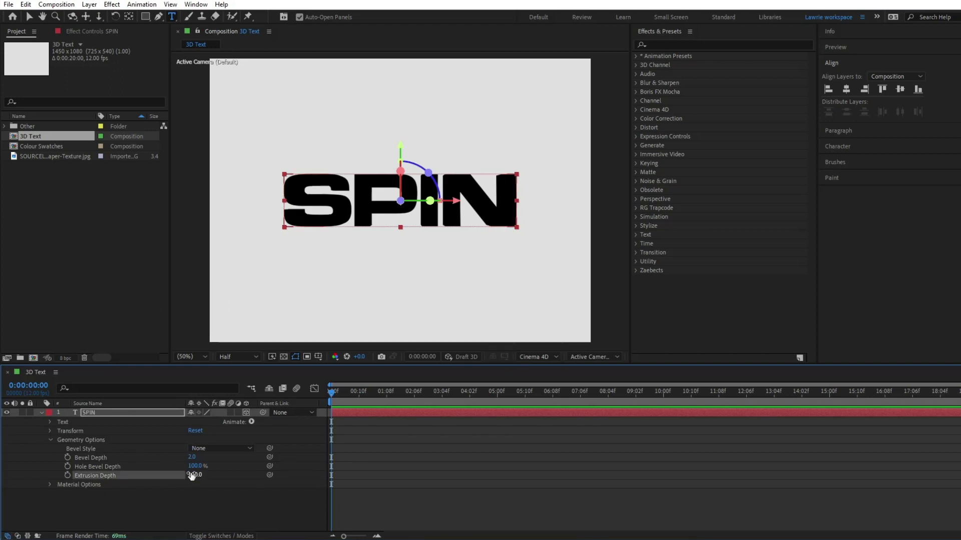
left_click(111, 412)
left_click(42, 412)
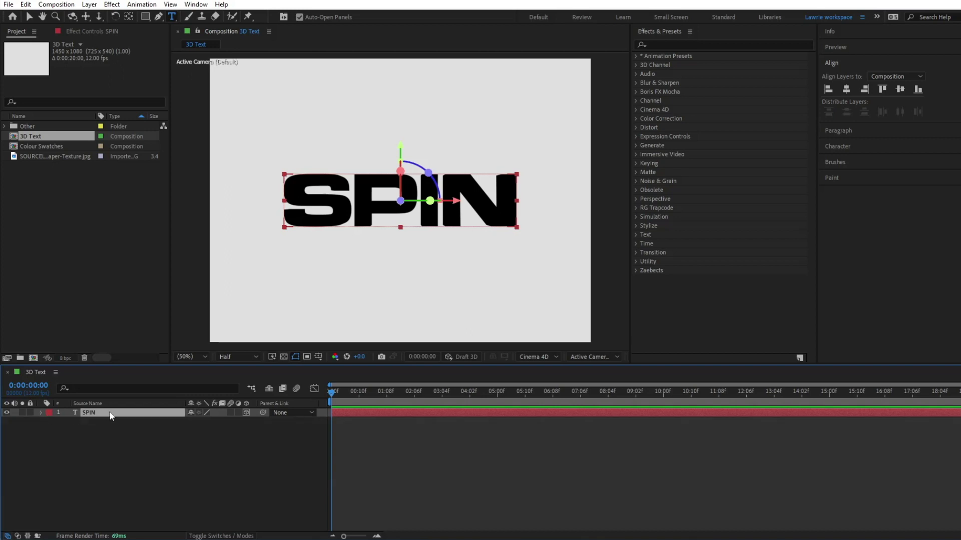
Step: Create shapes from the SPIN text layer
right_click(110, 413)
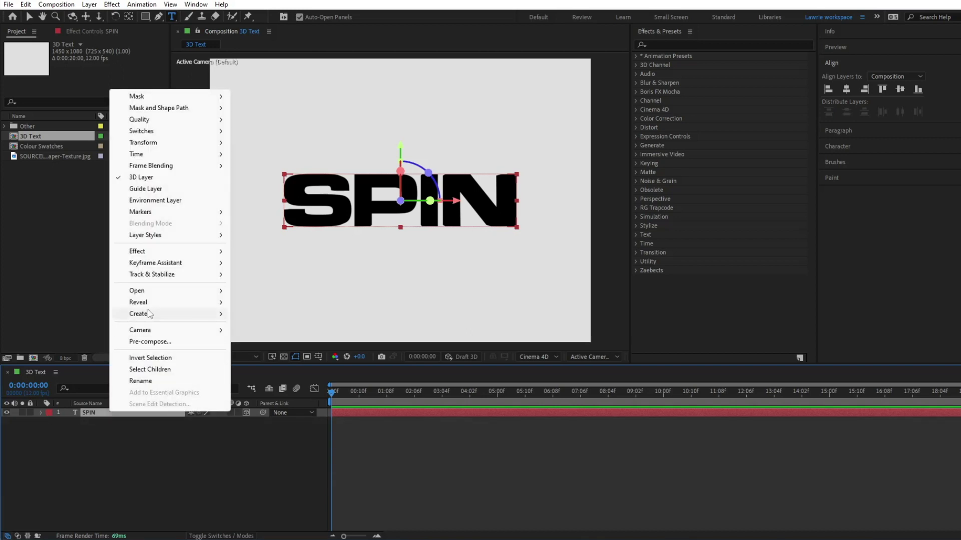
mouse_move(205, 314)
left_click(263, 327)
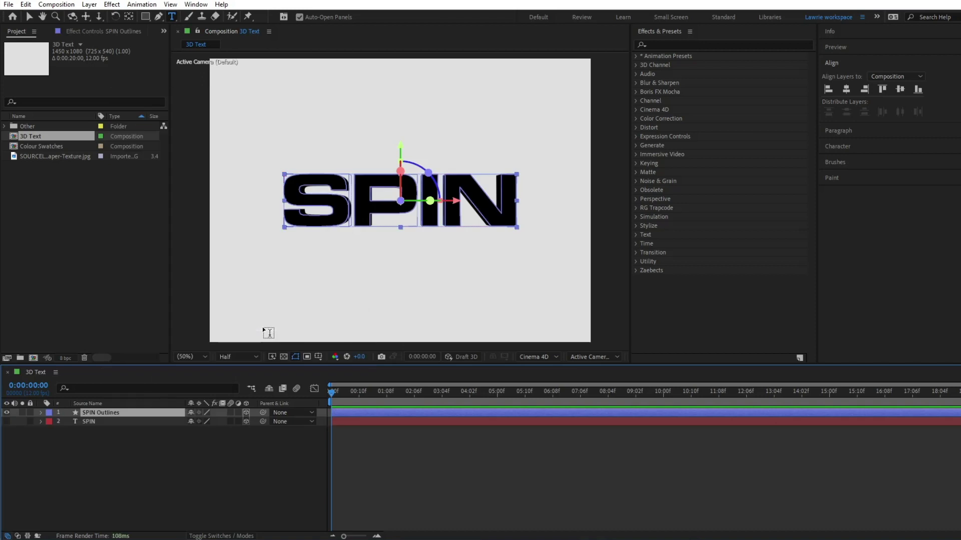
Step: Delete the original SPIN text layer and expand SPIN Outlines to show its letter groups
left_click(87, 421)
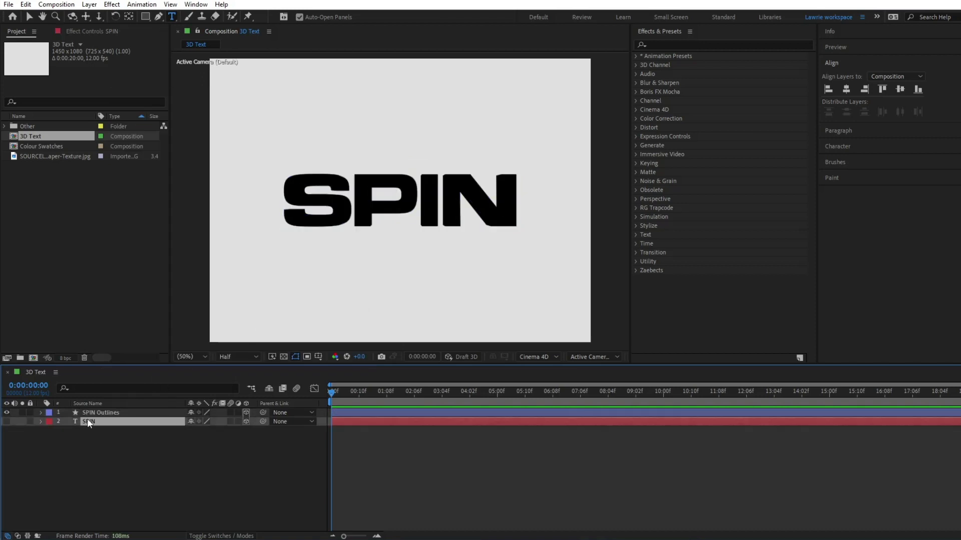
key("Delete")
left_click(90, 414)
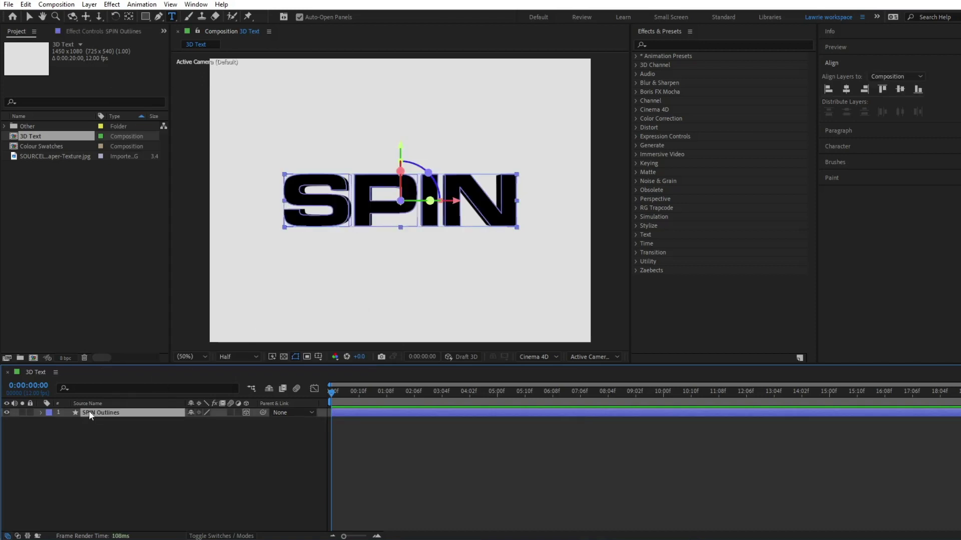
left_click(40, 413)
left_click(50, 423)
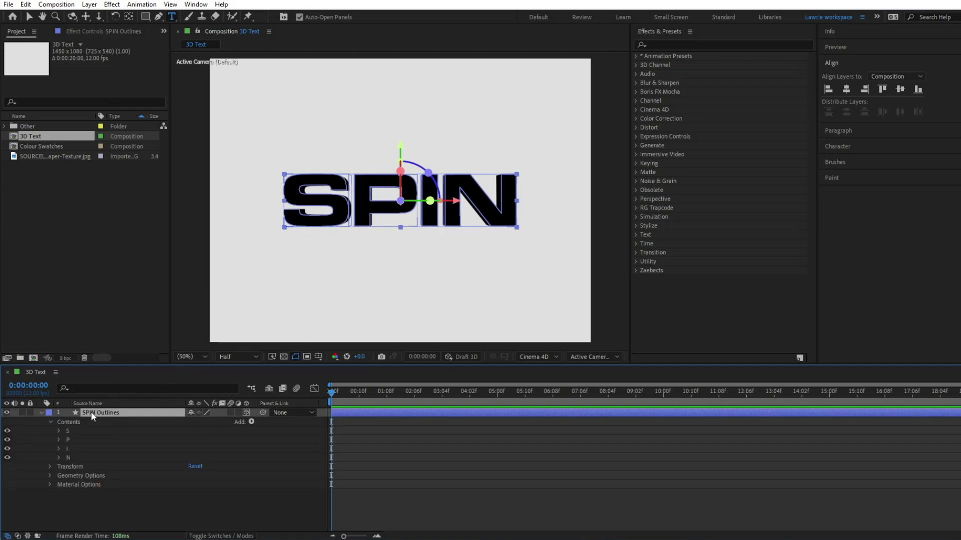
Step: Duplicate the SPIN Outlines layer and rename the top two copies S and P
key("ctrl+d")
key("ctrl+d")
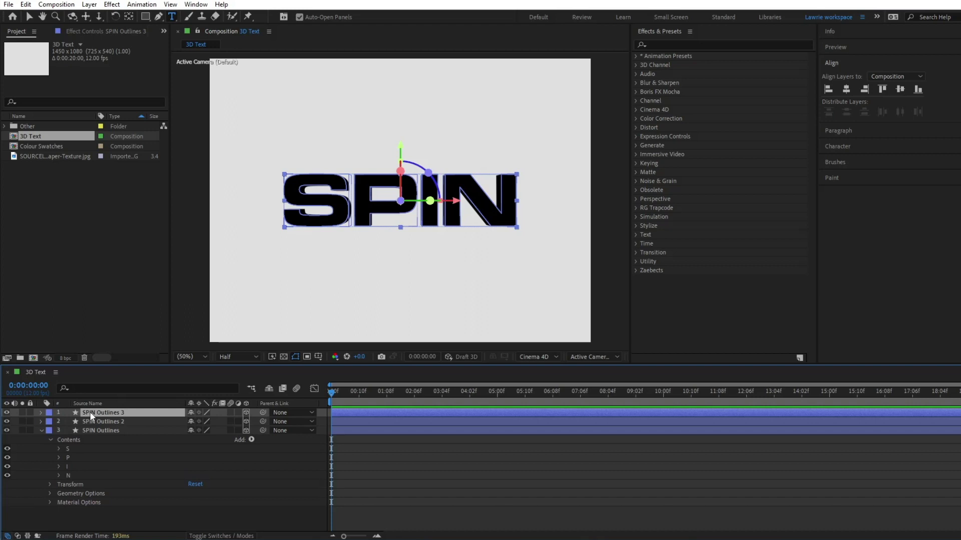
key("ctrl+d")
key("Return")
type("S")
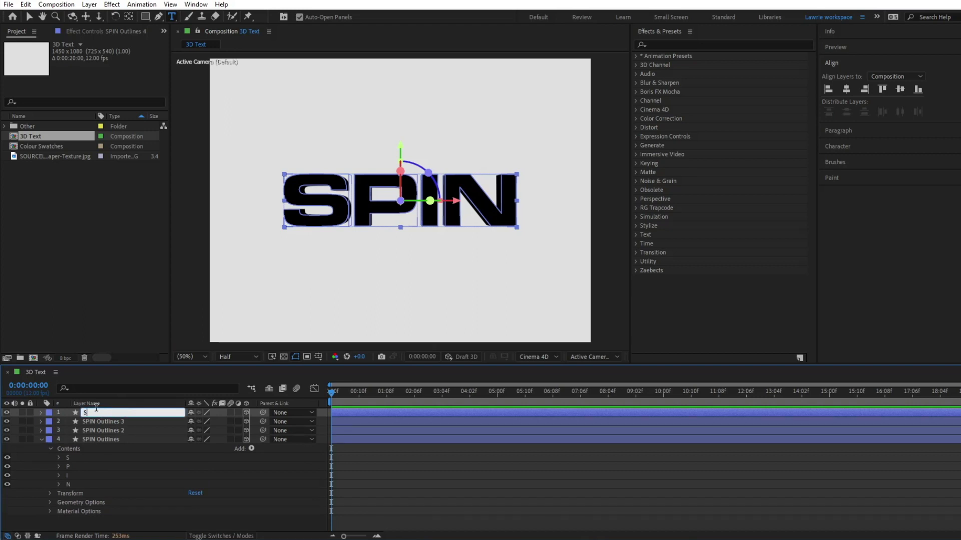
key("Return")
left_click(97, 419)
key("Return")
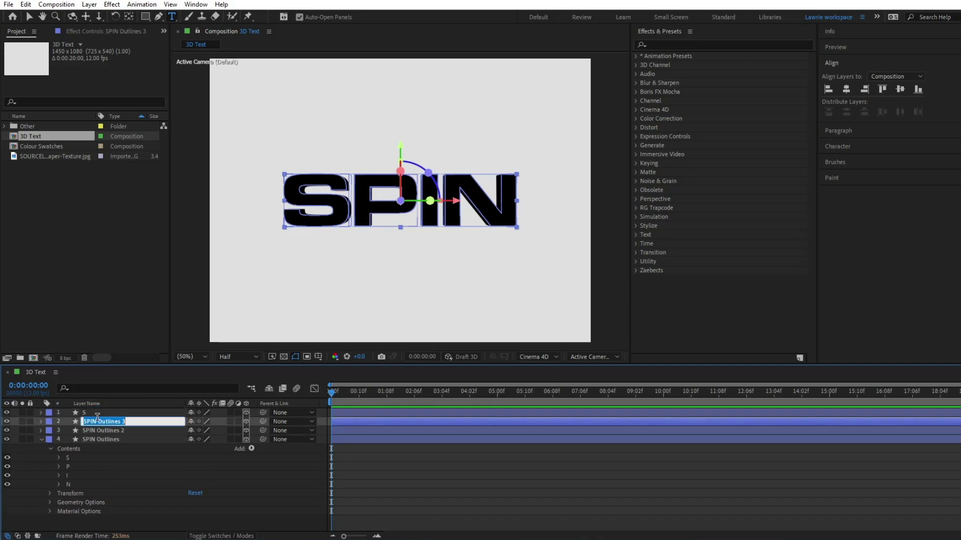
type("P")
key("Return")
Step: Rename the remaining two outline layers I and N
left_click(98, 431)
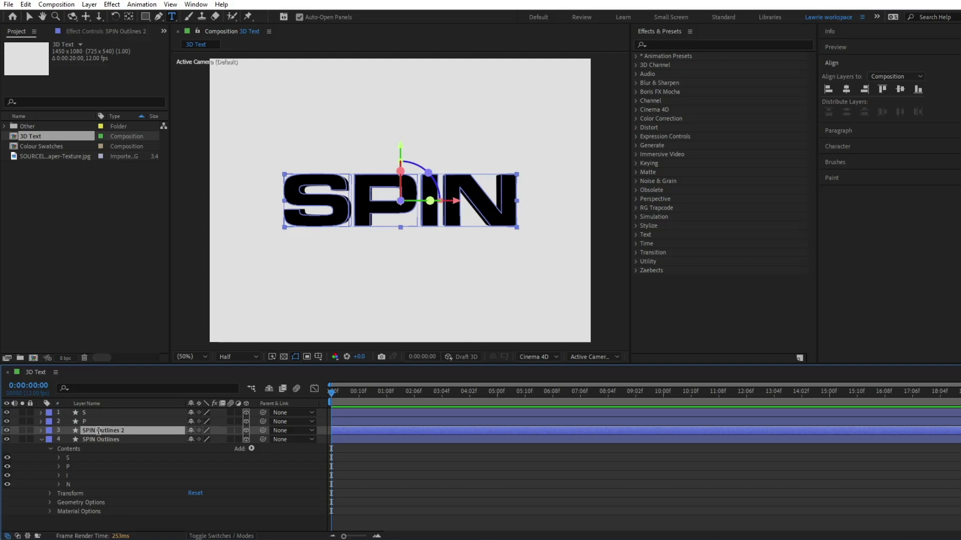
key("Return")
type("I")
key("Return")
left_click(98, 439)
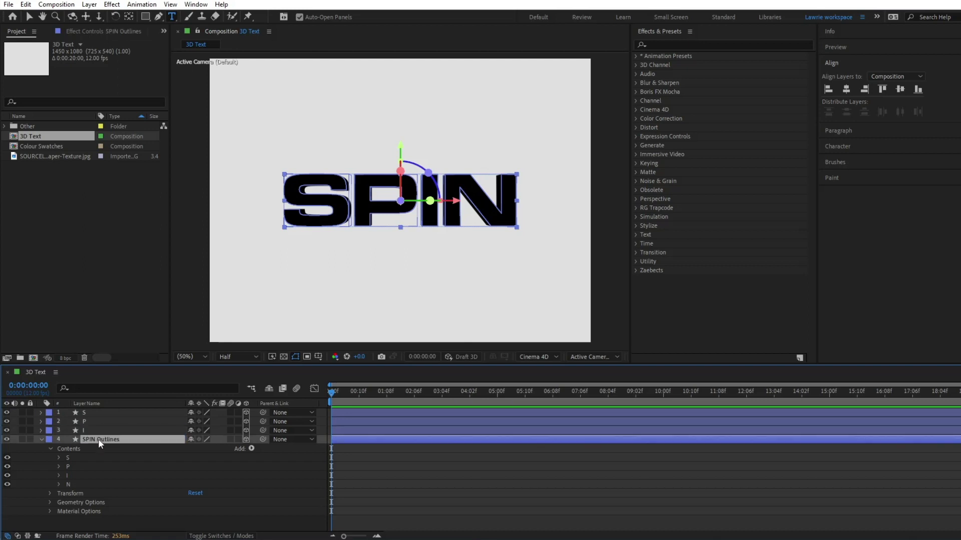
key("Return")
type("N")
key("Return")
Step: Delete the S, P and I groups from layer N, then check the other letter layers' groups
left_click(71, 460)
left_click(71, 473, "shift")
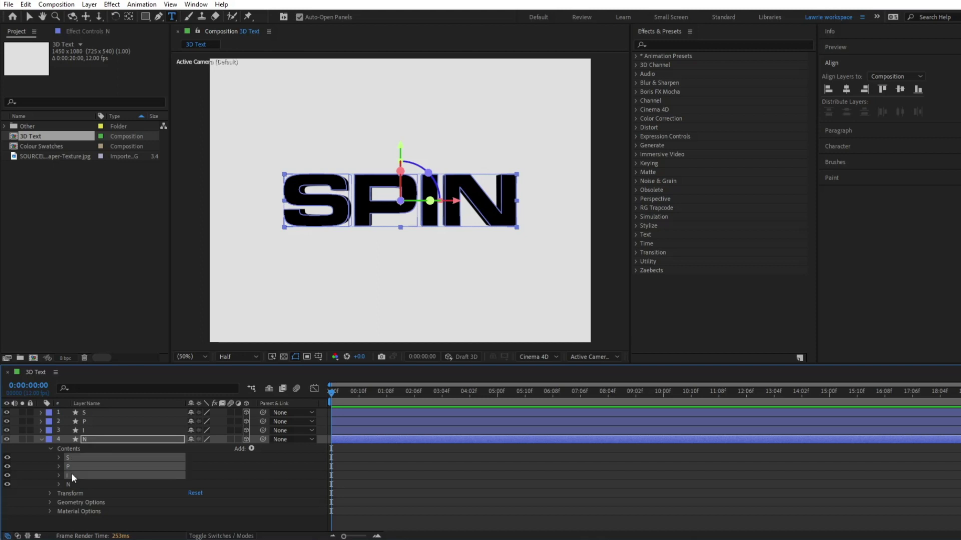
key("Delete")
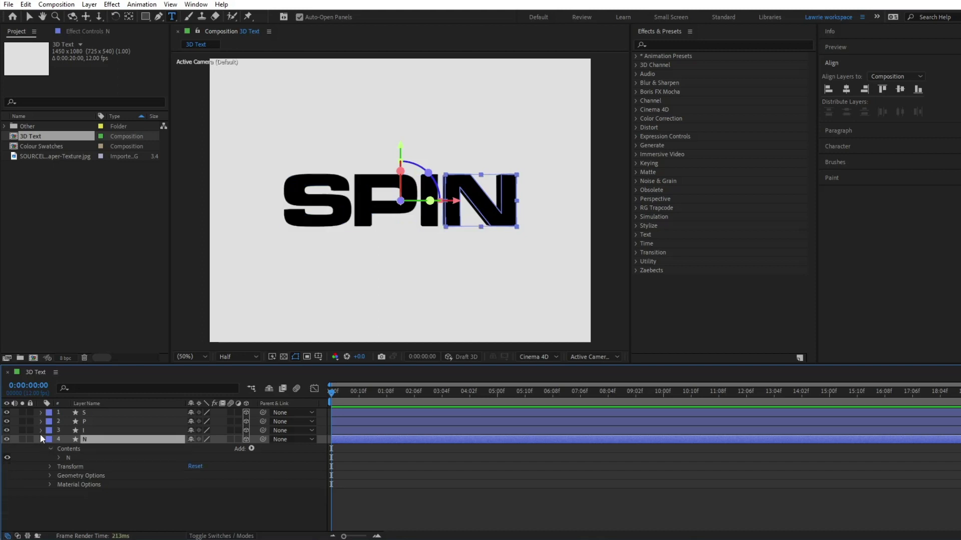
left_click(40, 439)
left_click(71, 456)
left_click(50, 431)
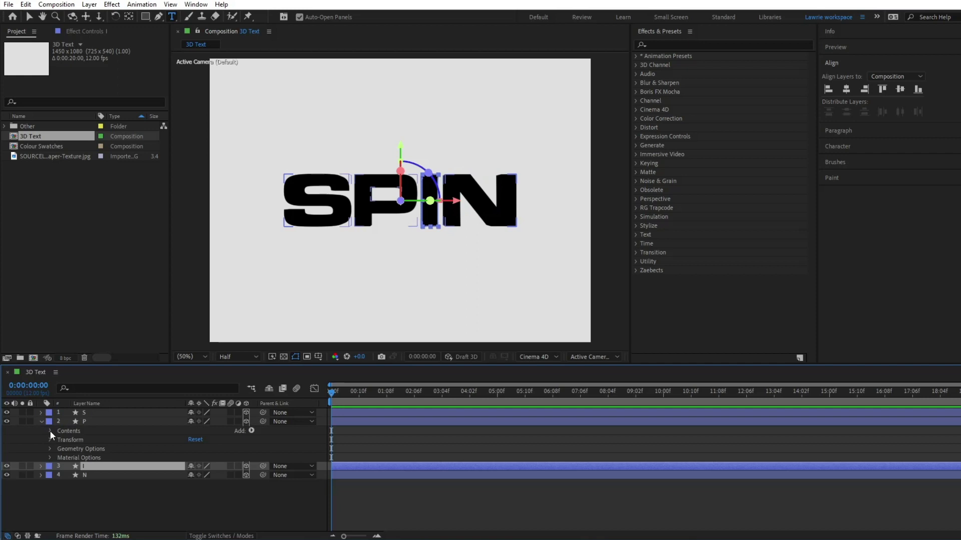
left_click(43, 421)
left_click(41, 412)
left_click(50, 421)
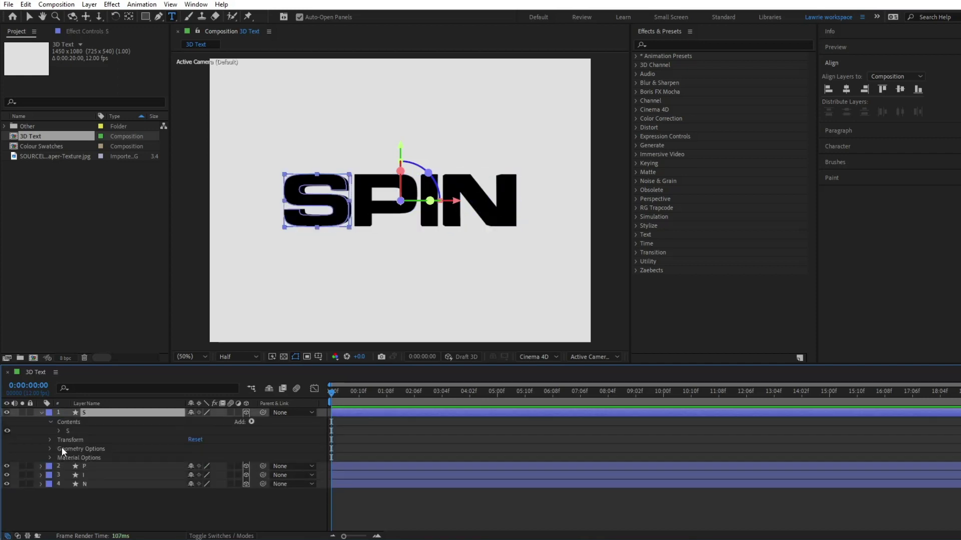
left_click(41, 412)
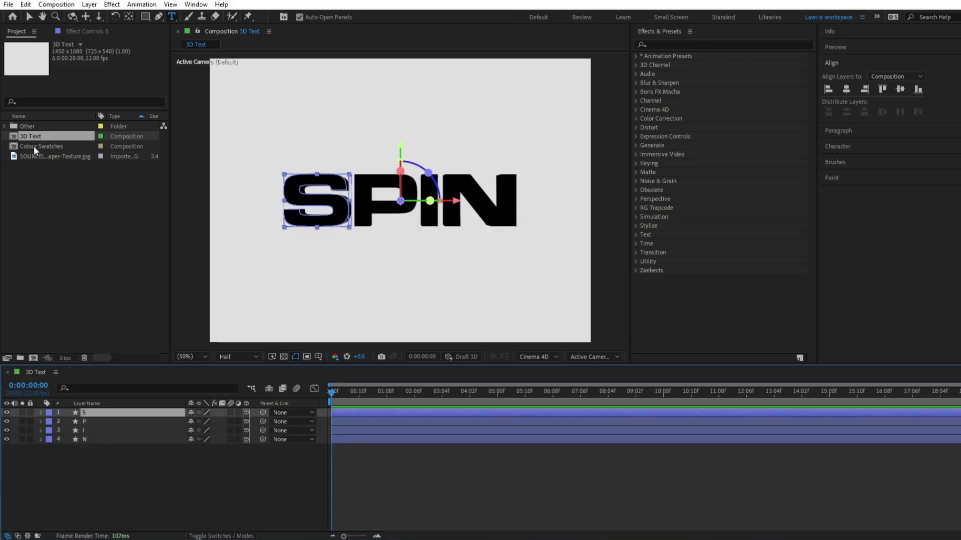
Step: Add the Colour Swatches composition and position it just below SPIN
left_click_drag(35, 145, 406, 296)
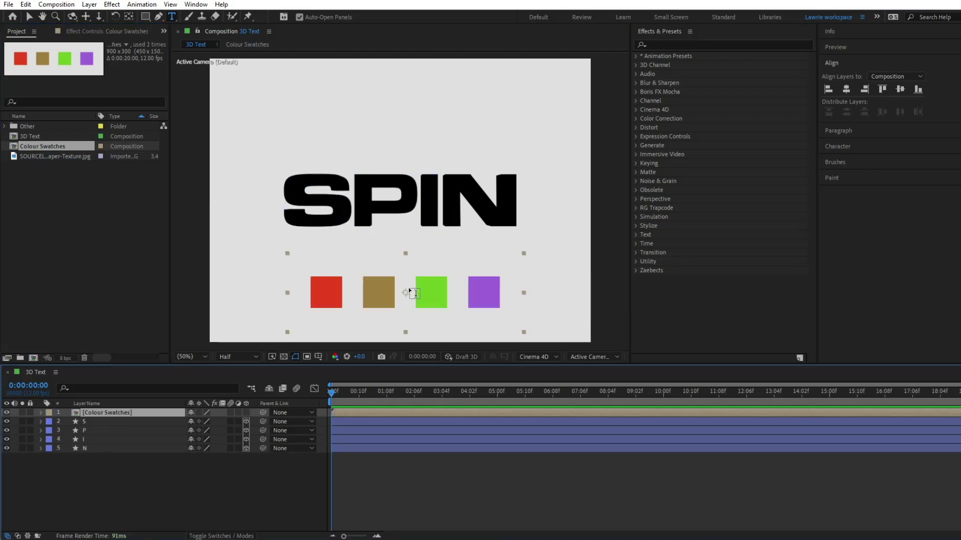
left_click(29, 17)
left_click_drag(433, 293, 433, 279)
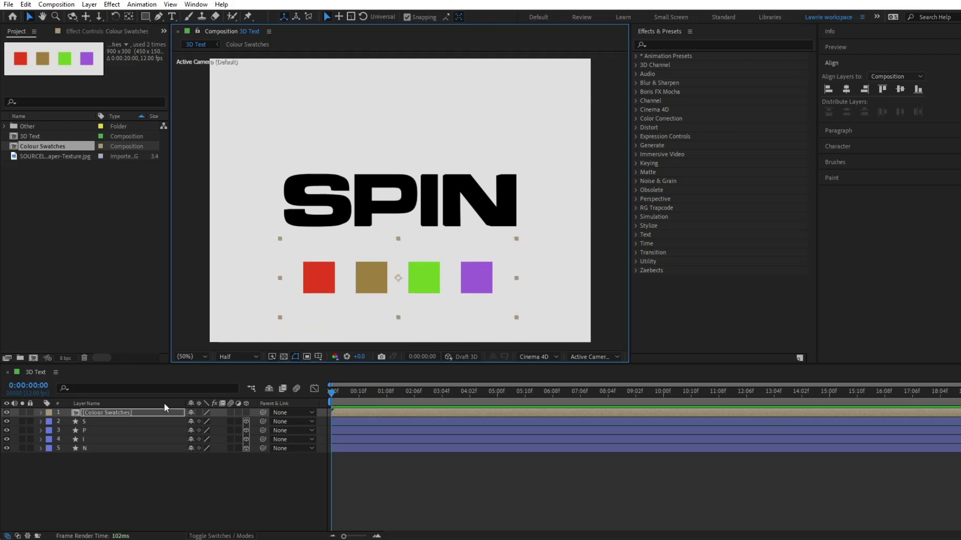
Step: Add a Side Color to the S shape group, sampled from the red swatch
left_click(85, 422)
left_click(40, 422)
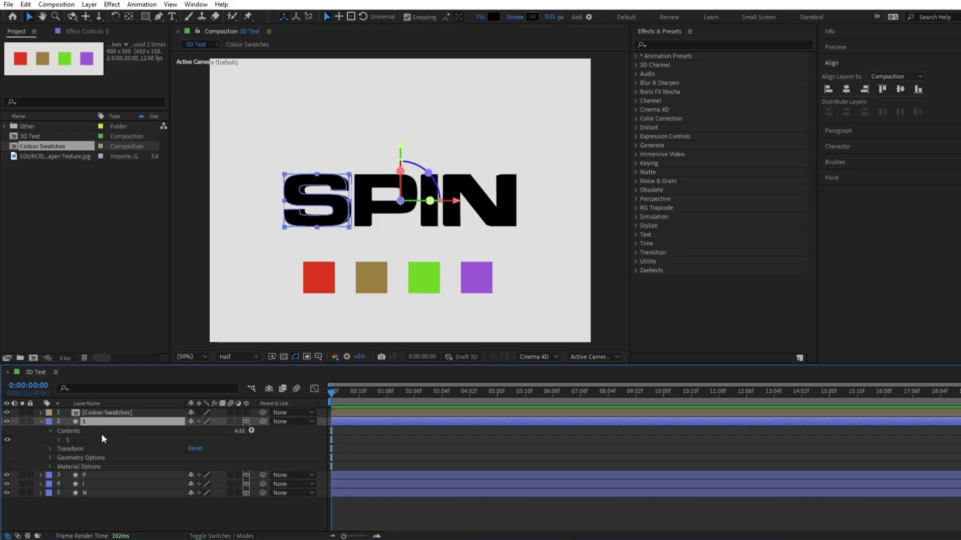
left_click(141, 440)
left_click(253, 430)
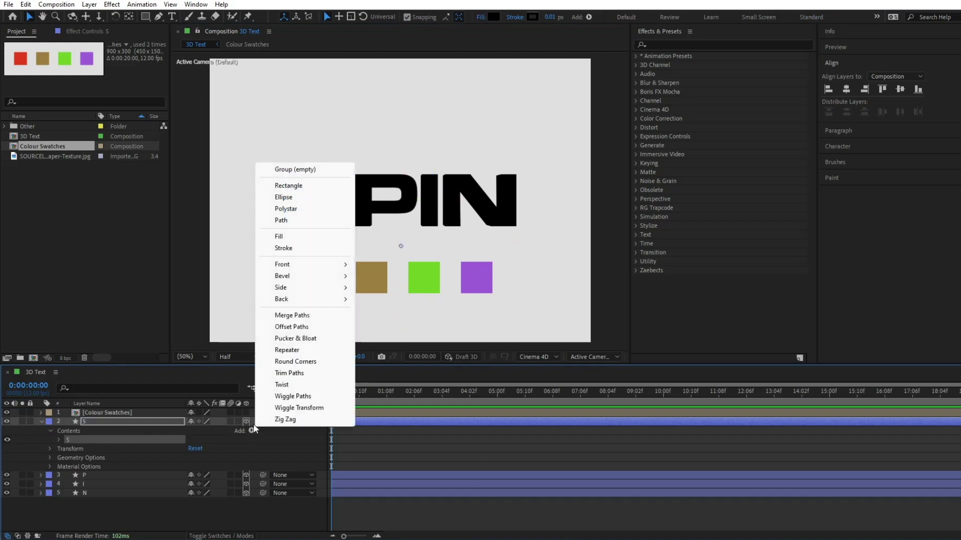
mouse_move(292, 287)
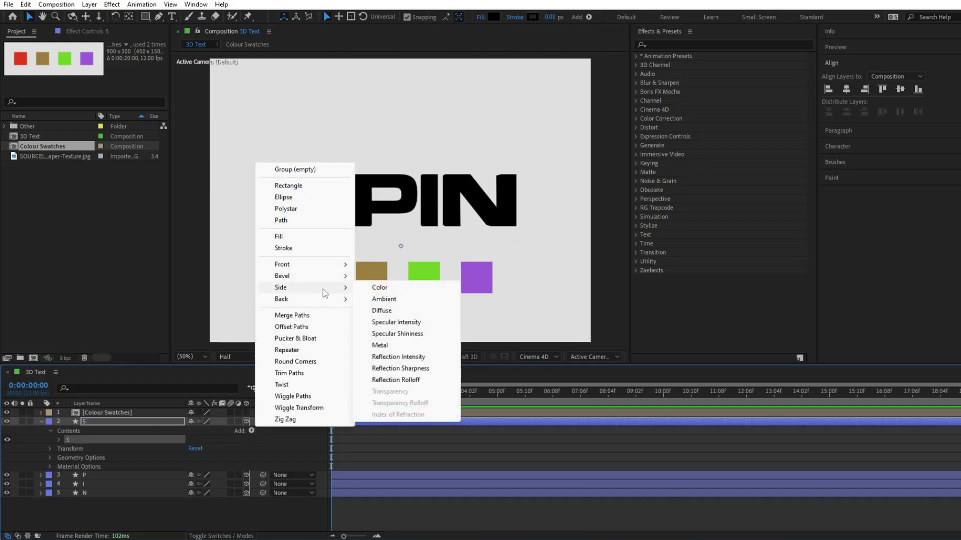
left_click(376, 290)
left_click(208, 493)
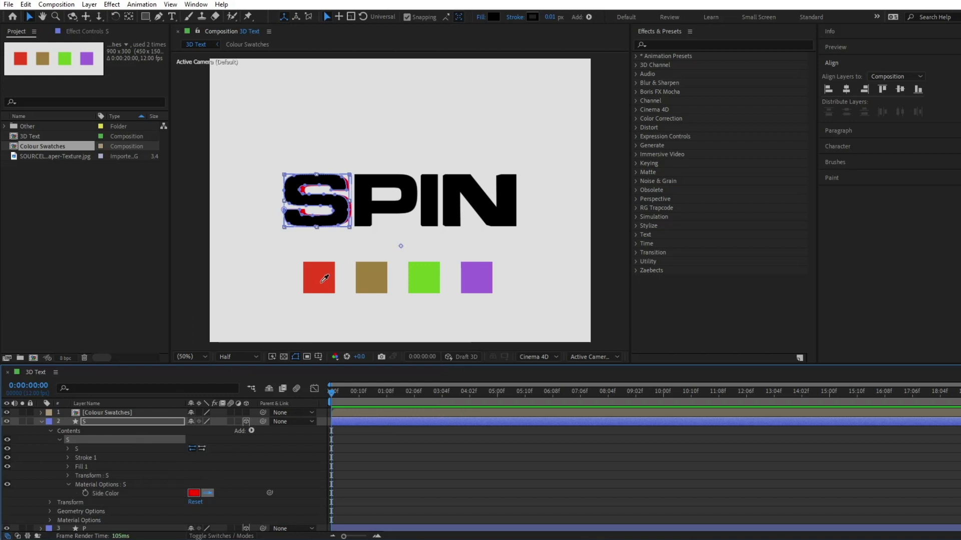
left_click(319, 281)
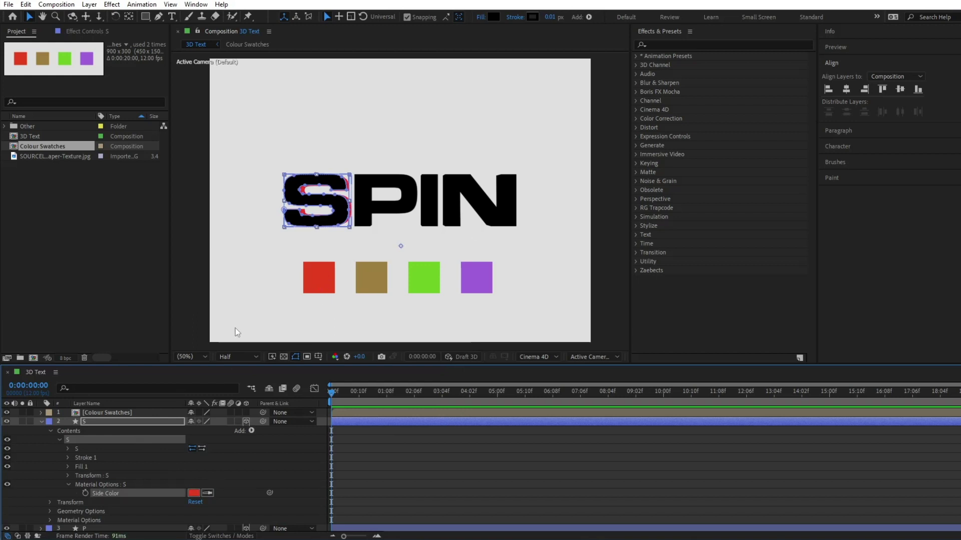
left_click(60, 440)
Step: Expand and collapse the P layer's contents
left_click(41, 422)
left_click(126, 430)
left_click(41, 430)
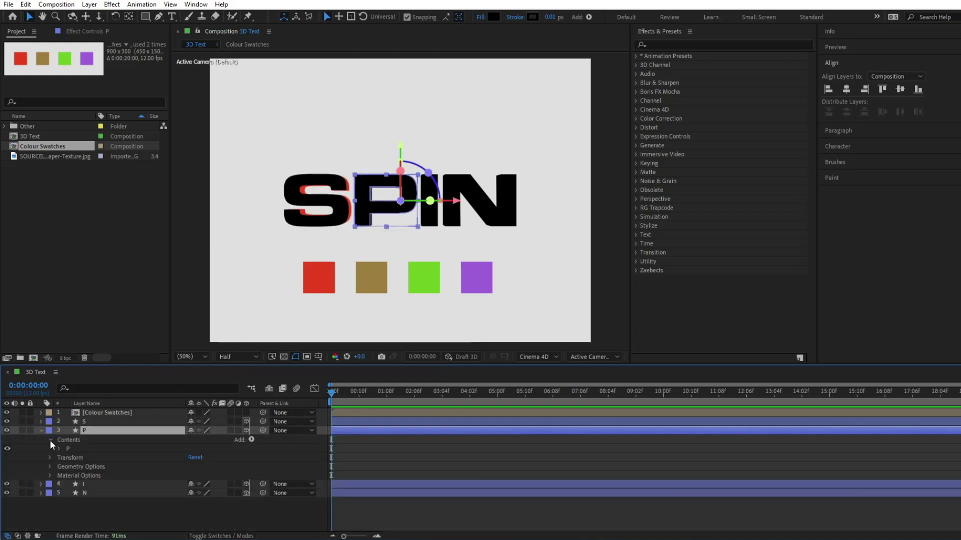
left_click(50, 440)
left_click(125, 449)
Step: Add a Side Color to the I layer using the green swatch
left_click(41, 430)
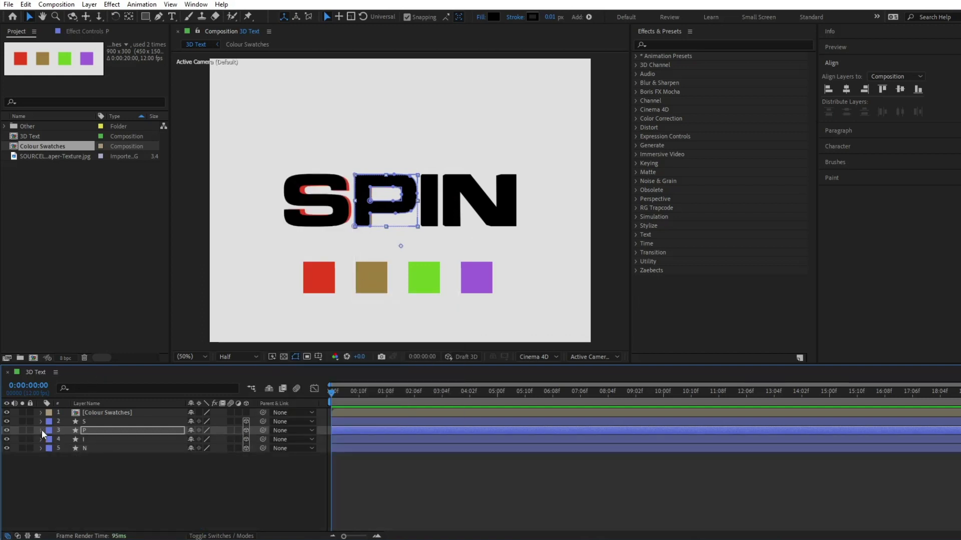
left_click(41, 439)
left_click(50, 449)
left_click(251, 449)
left_click(373, 305)
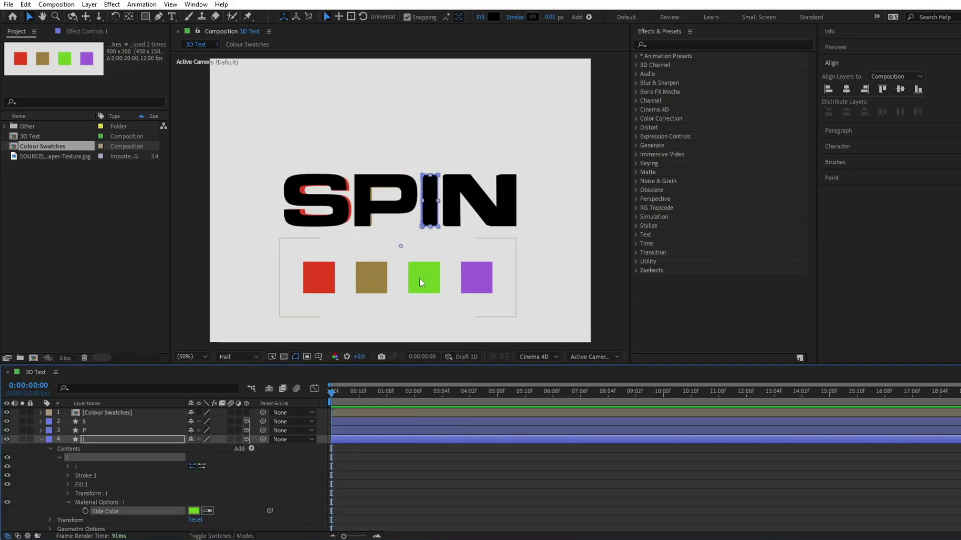
left_click(41, 439)
left_click(55, 450)
Step: Add a Side Color to the N shape group using the purple swatch
left_click(41, 448)
left_click(50, 458)
left_click(125, 467)
left_click(60, 467)
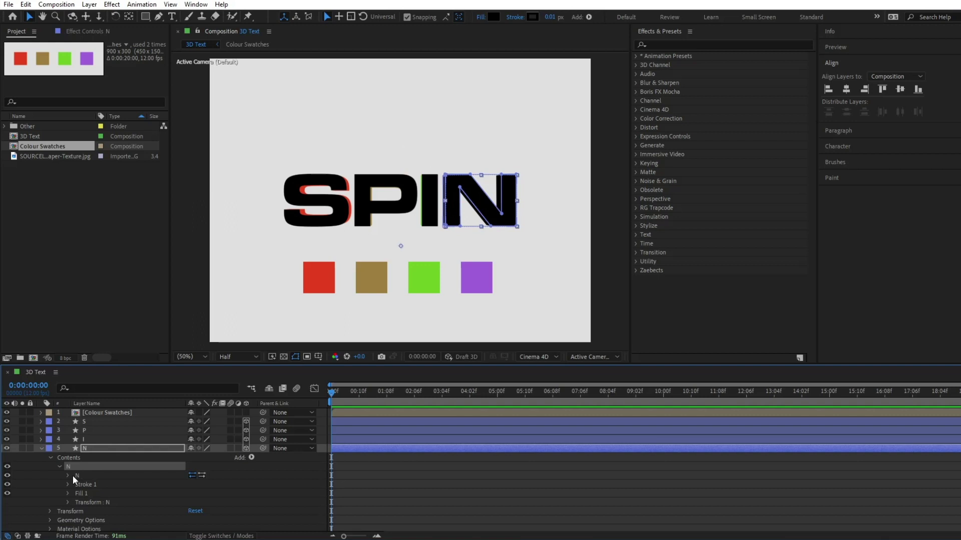
left_click(251, 458)
left_click(375, 314)
left_click(41, 449)
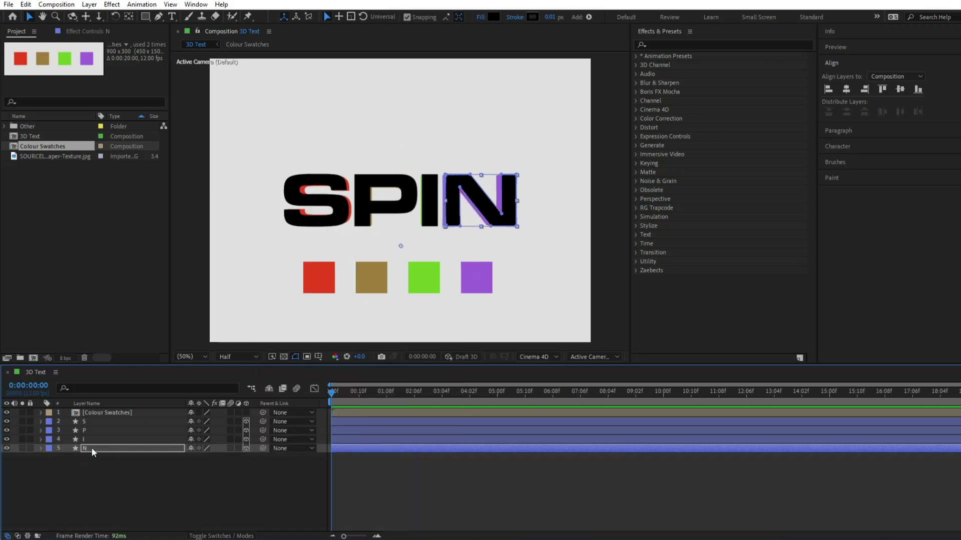
left_click(91, 423)
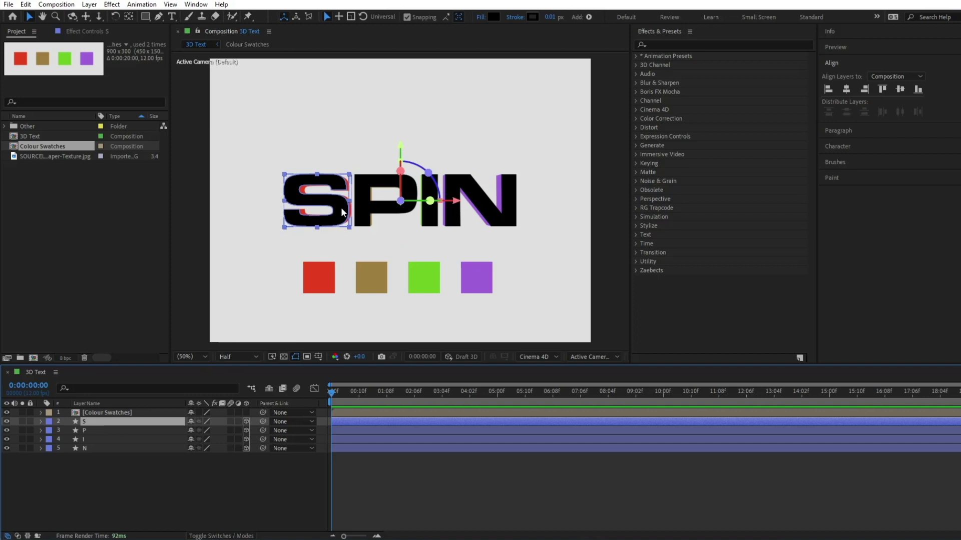
Step: Centre the anchor points of S, P, I and N on their letters, then hide Colour Swatches
left_click(91, 5)
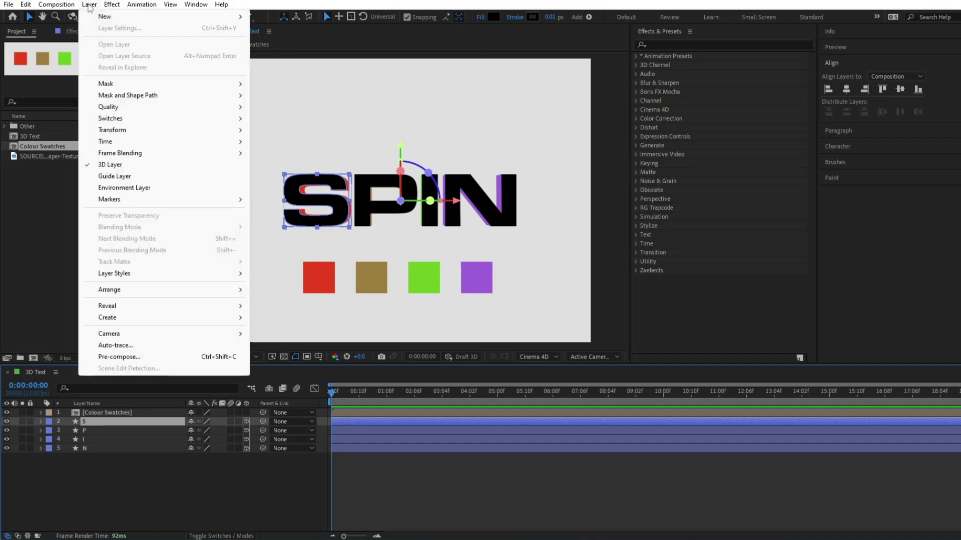
mouse_move(169, 131)
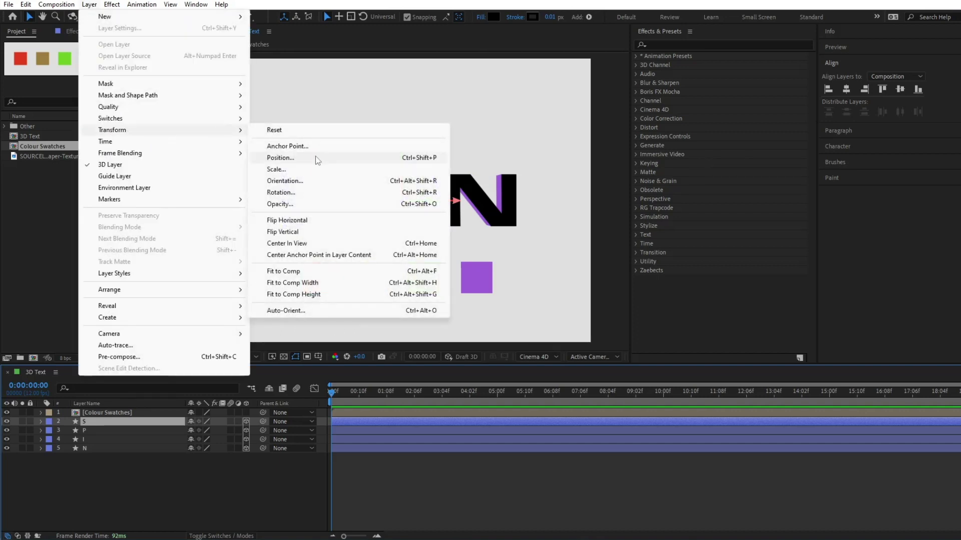
left_click(326, 255)
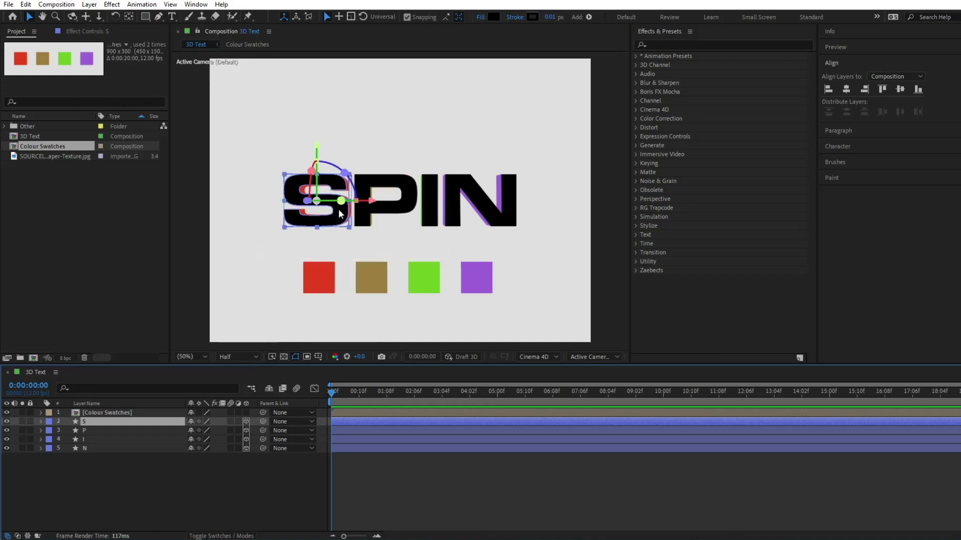
left_click(125, 430)
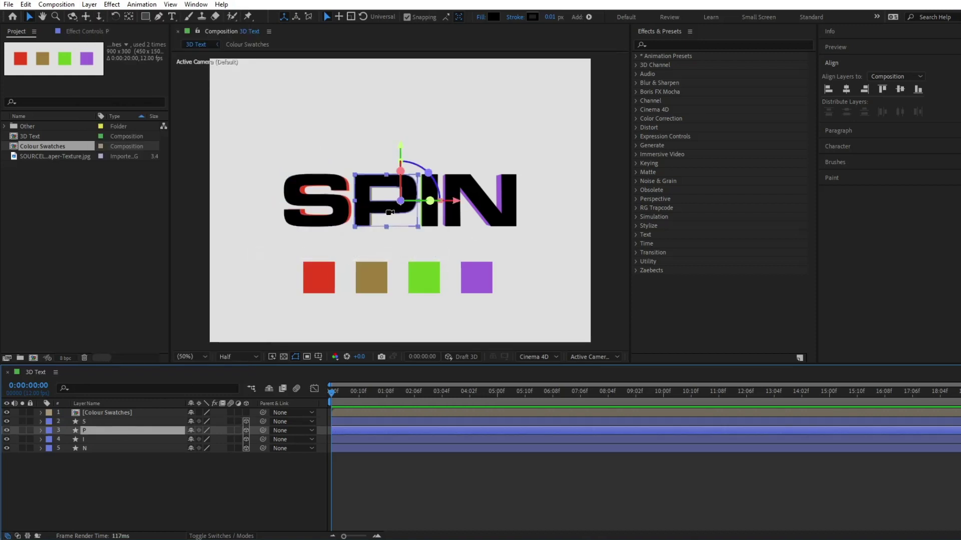
key("ctrl+alt+Home")
left_click(125, 440)
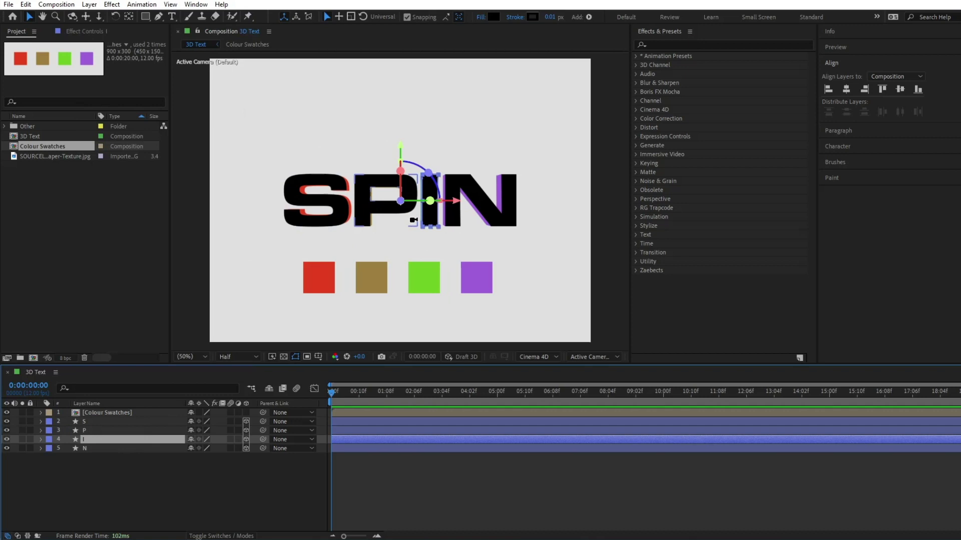
key("ctrl+alt+Home")
left_click(131, 448)
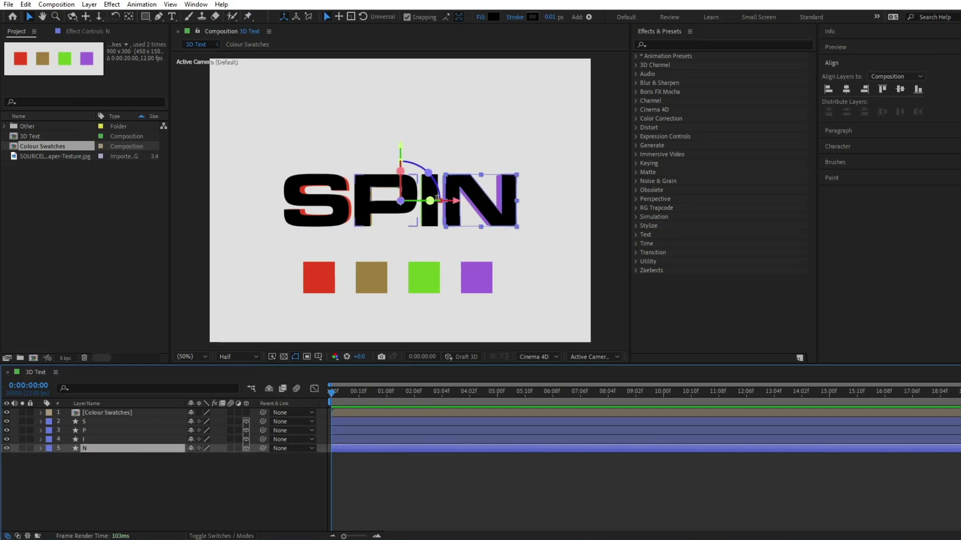
key("ctrl+alt+Home")
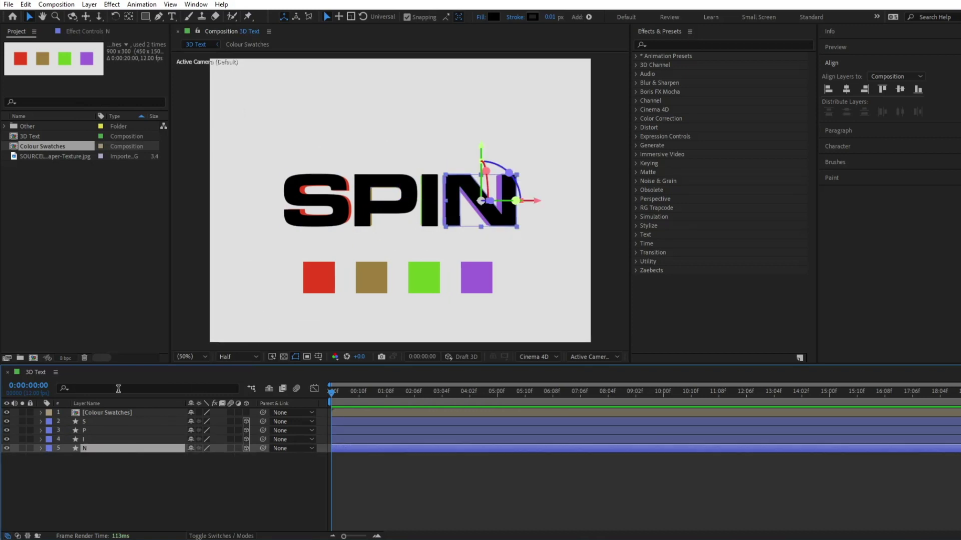
left_click(7, 413)
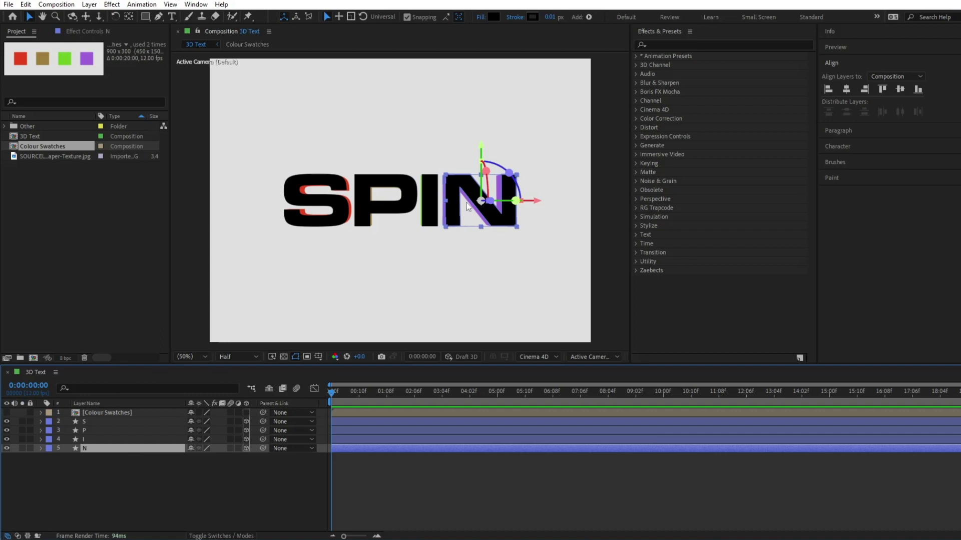
left_click(578, 355)
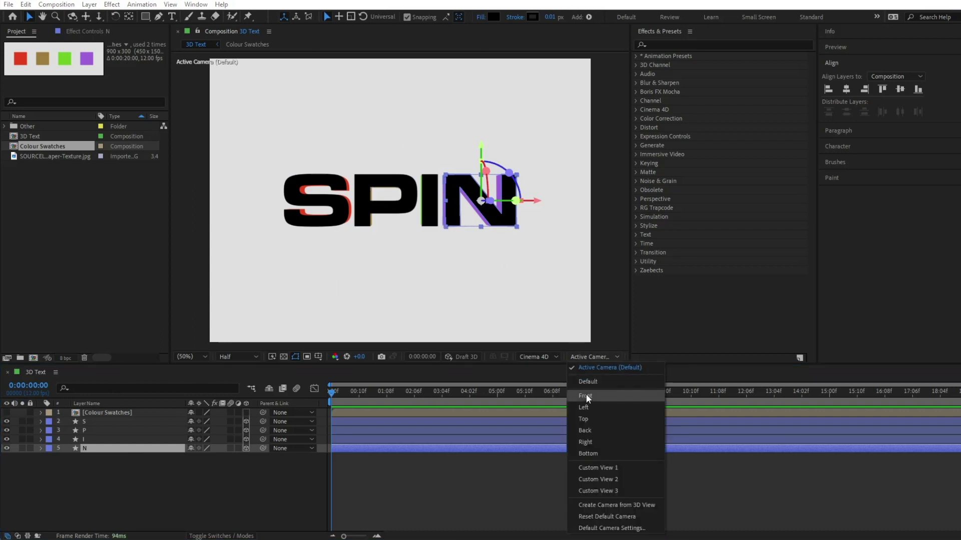
left_click(590, 417)
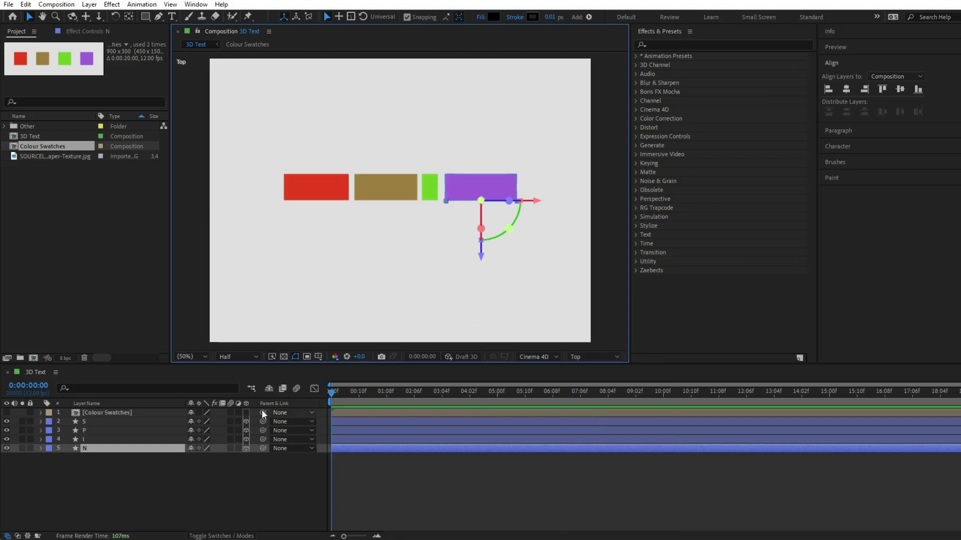
left_click(89, 423)
left_click(91, 448, "shift")
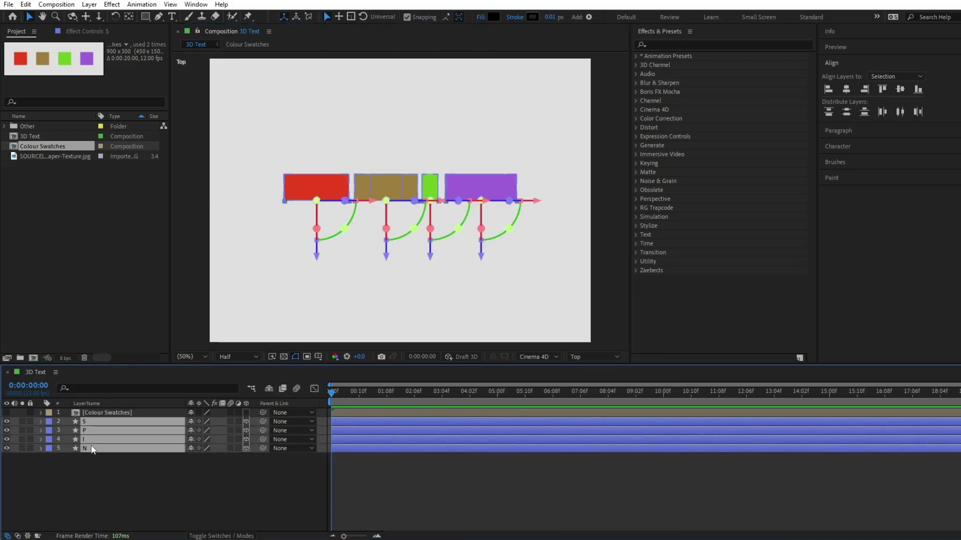
left_click(580, 356)
left_click(584, 368)
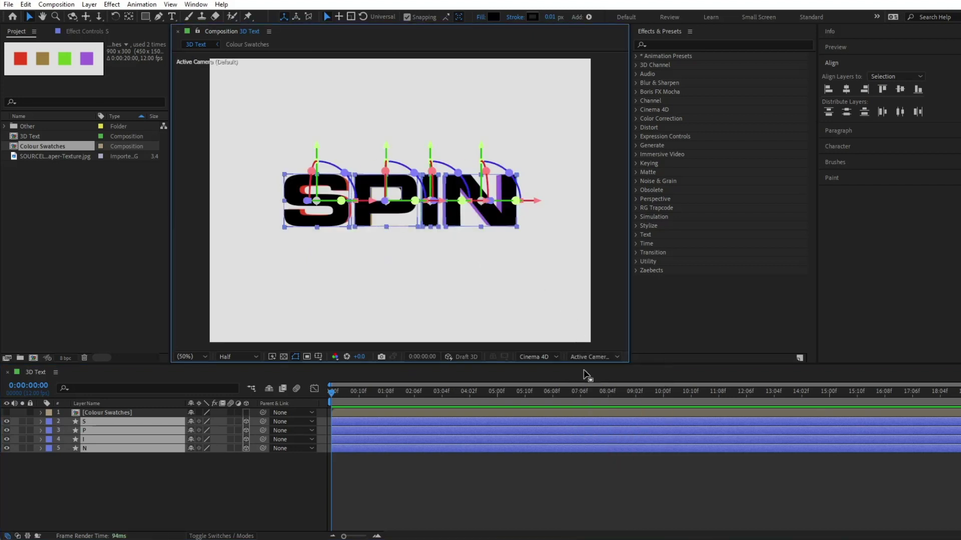
left_click(137, 413)
Step: Create a new camera layer using the 50mm preset
left_click(89, 5)
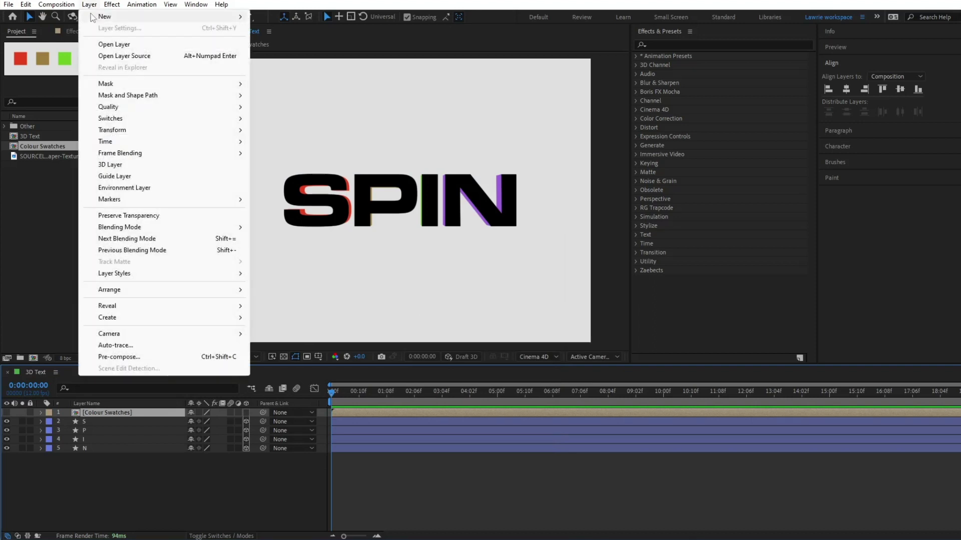
mouse_move(152, 18)
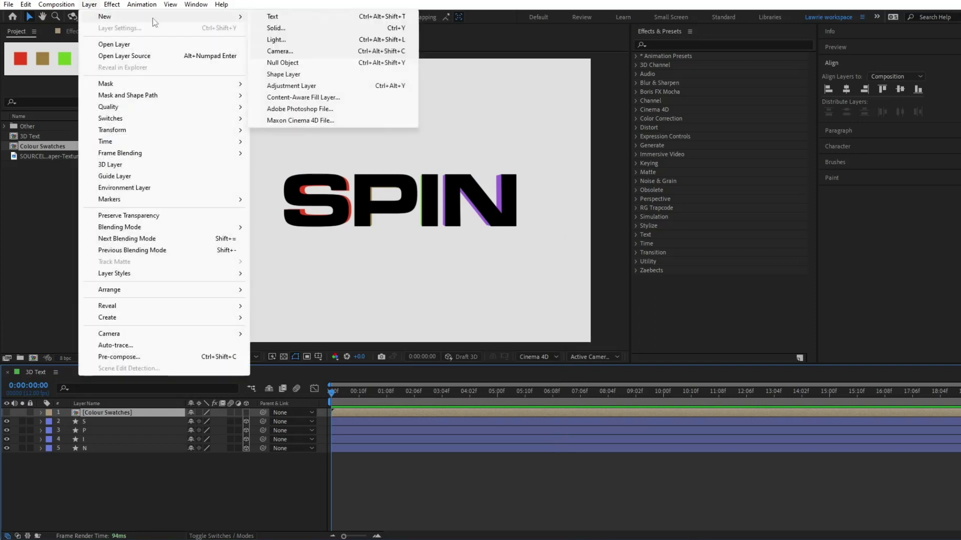
left_click(296, 53)
left_click(427, 219)
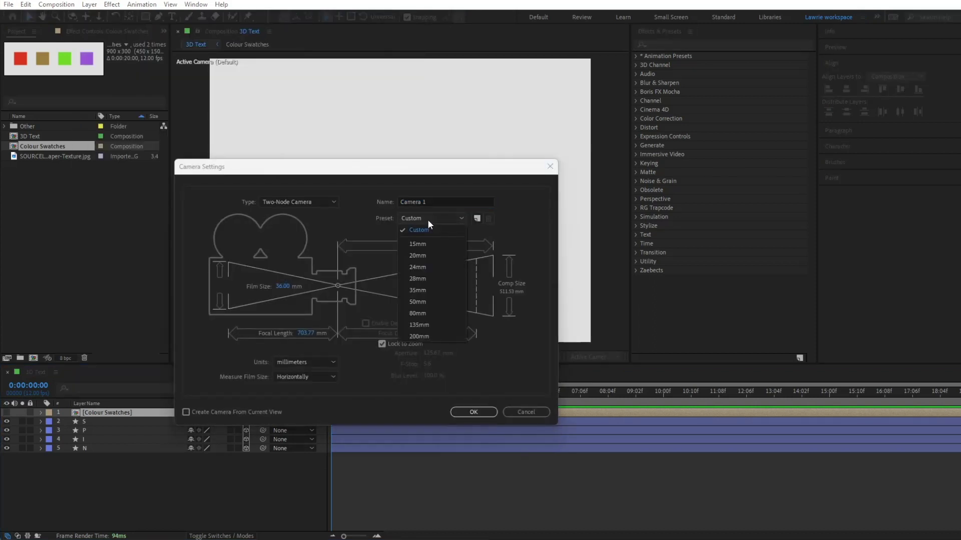
left_click(418, 302)
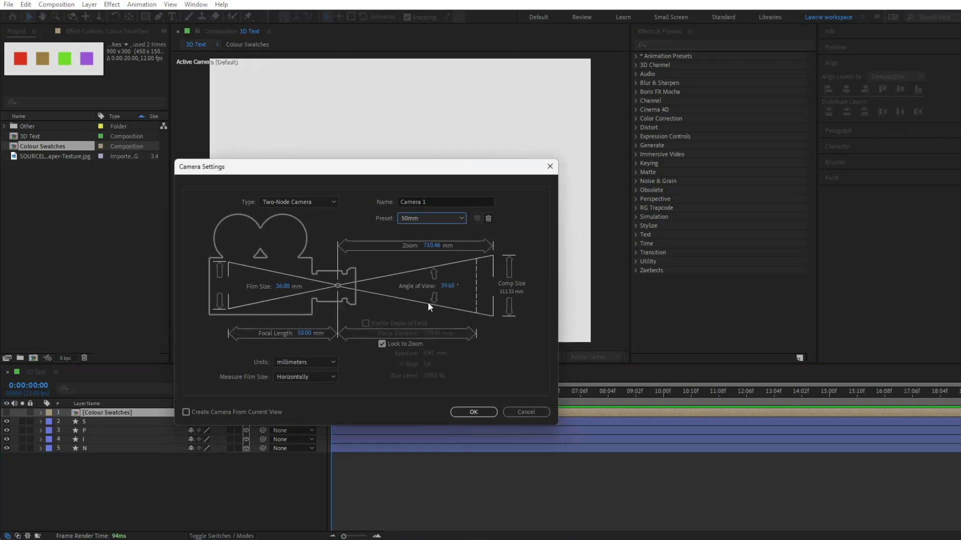
left_click(473, 413)
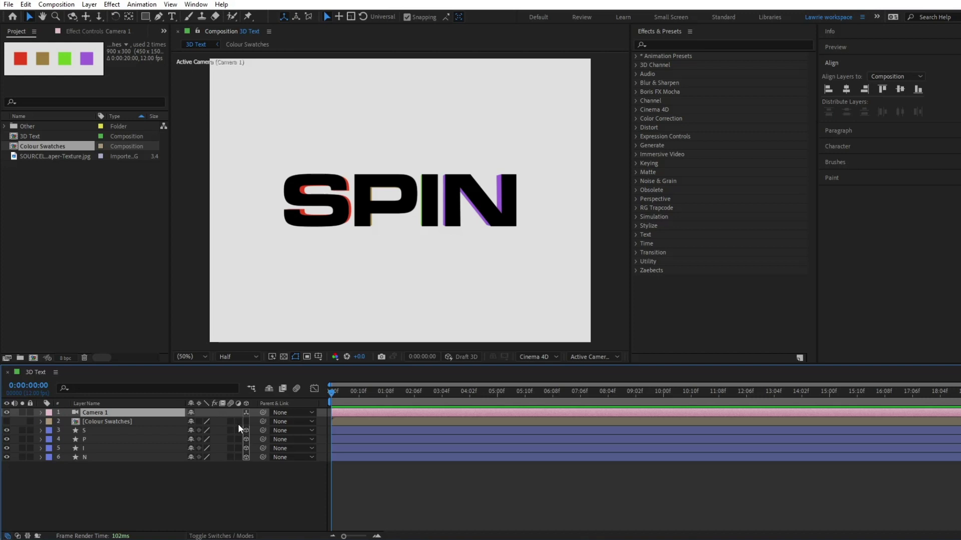
Step: Move the camera below Colour Swatches and set its Zoom to 10000
key("ctrl+[")
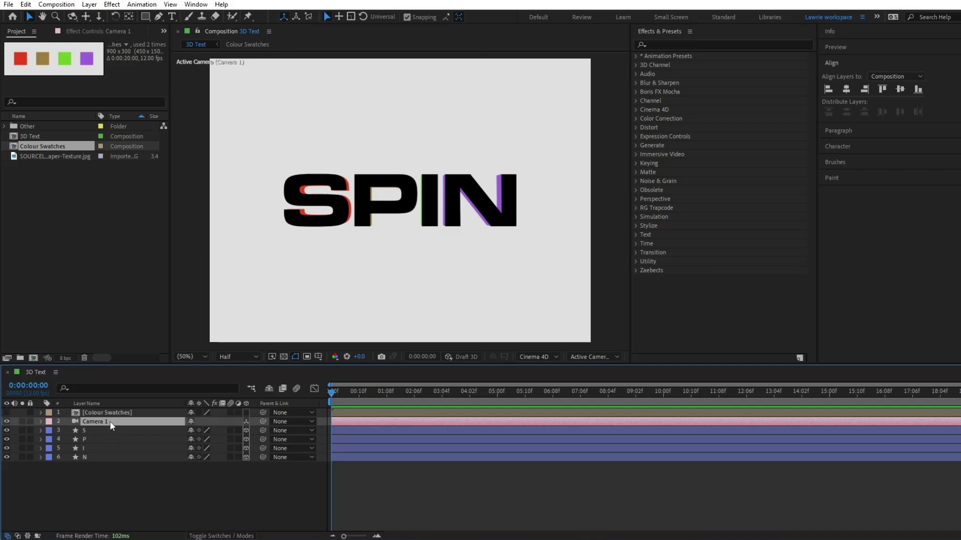
key("a")
key("a")
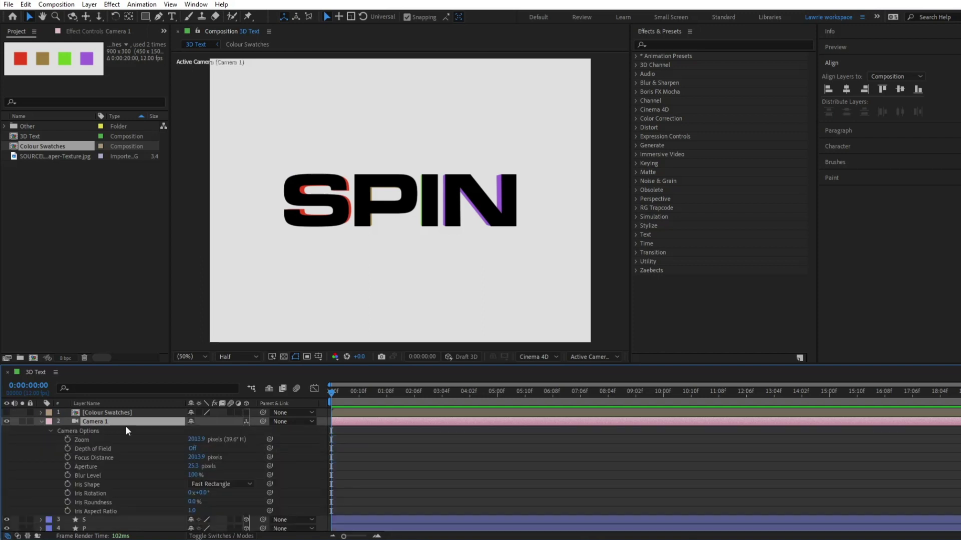
left_click(196, 441)
type("10000")
key("Return")
Step: Set Camera 1's Z position to -10000
left_click(163, 422)
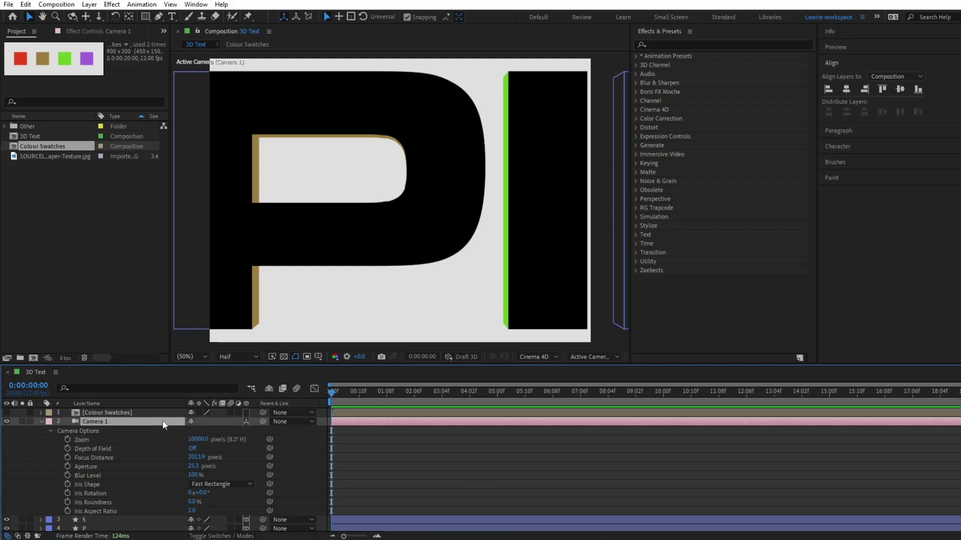
key("p")
left_click(230, 431)
type("-10000")
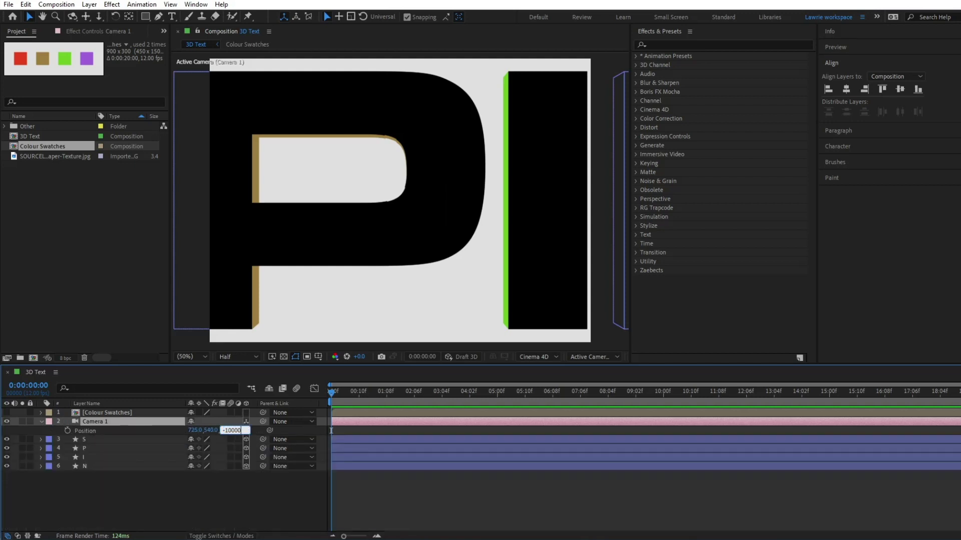
key("Return")
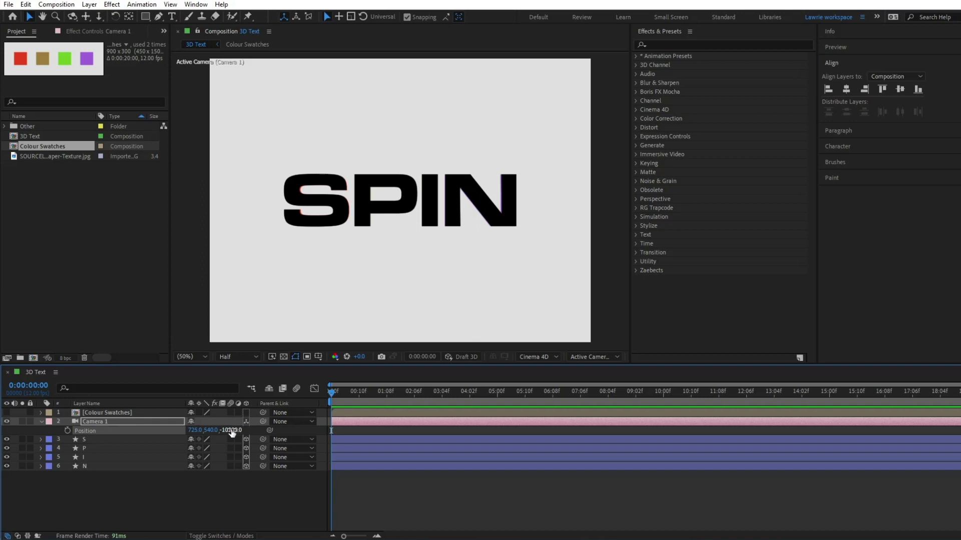
left_click(161, 421)
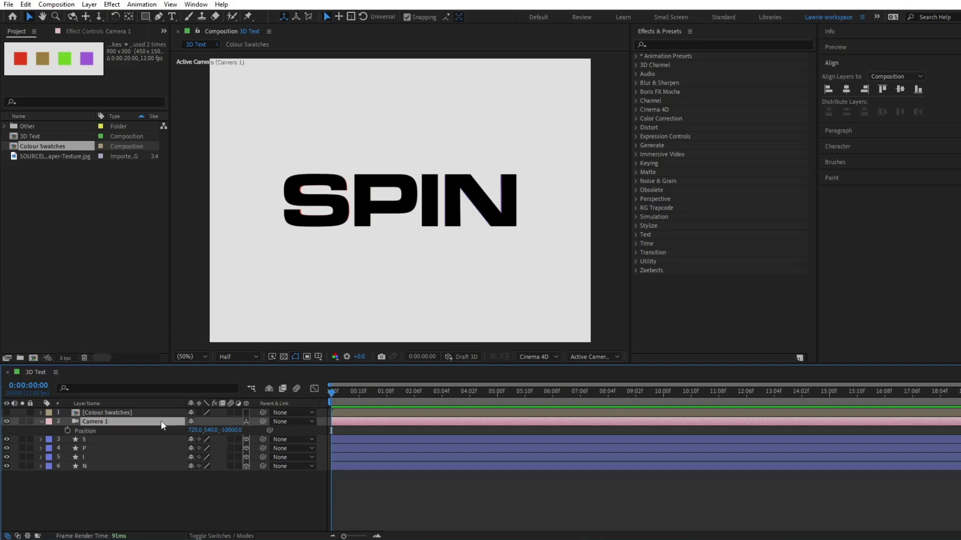
Step: In Top view at 100%, select letters S through N and drag them along Z
left_click(582, 356)
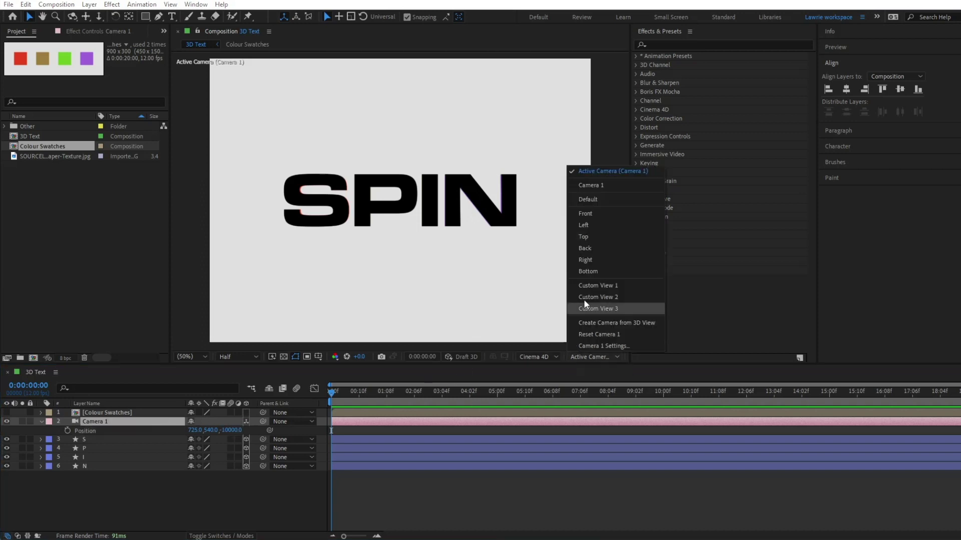
left_click(591, 236)
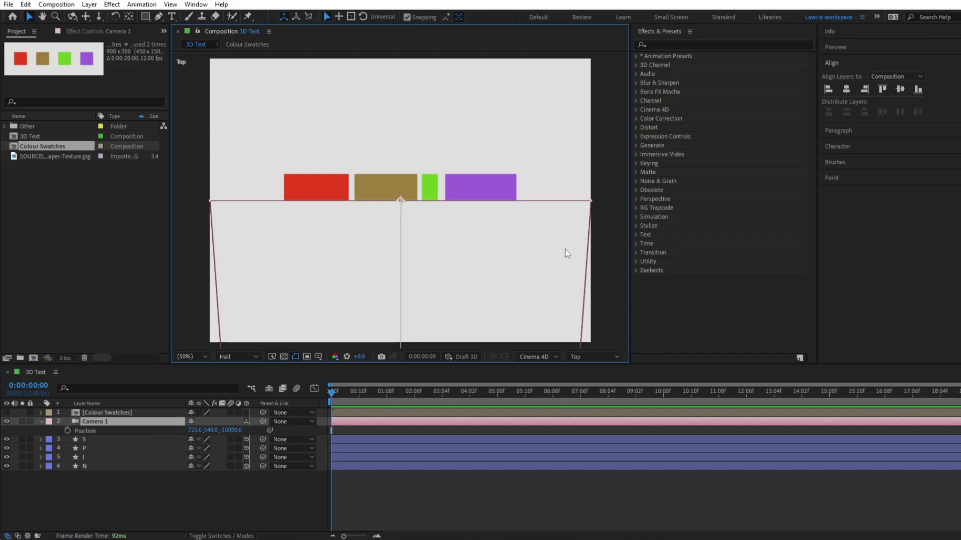
left_click(108, 439)
left_click(103, 466, "shift")
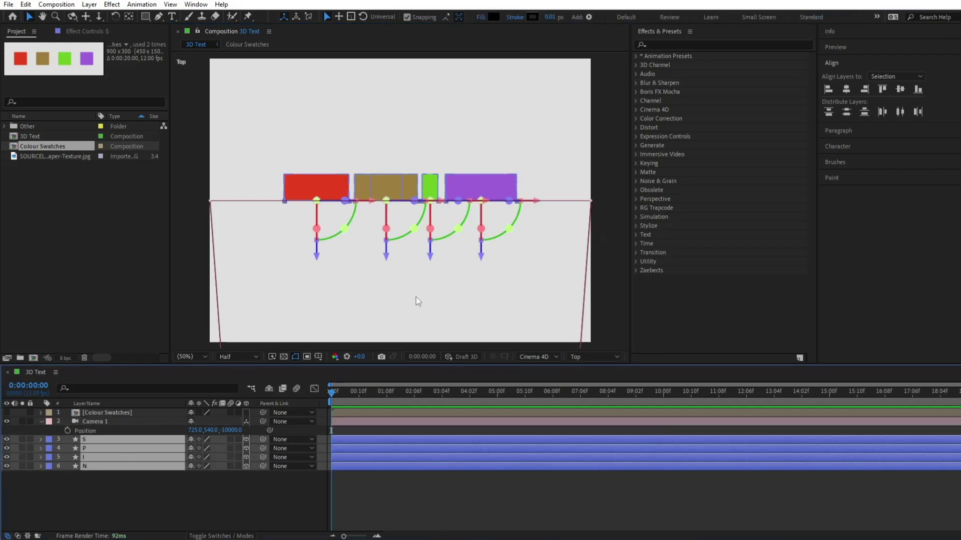
key("c")
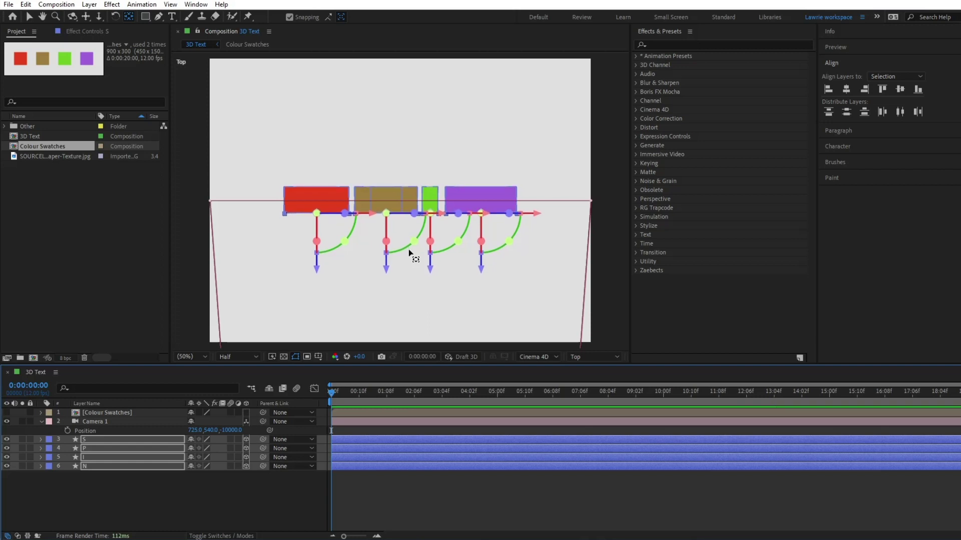
key("slash")
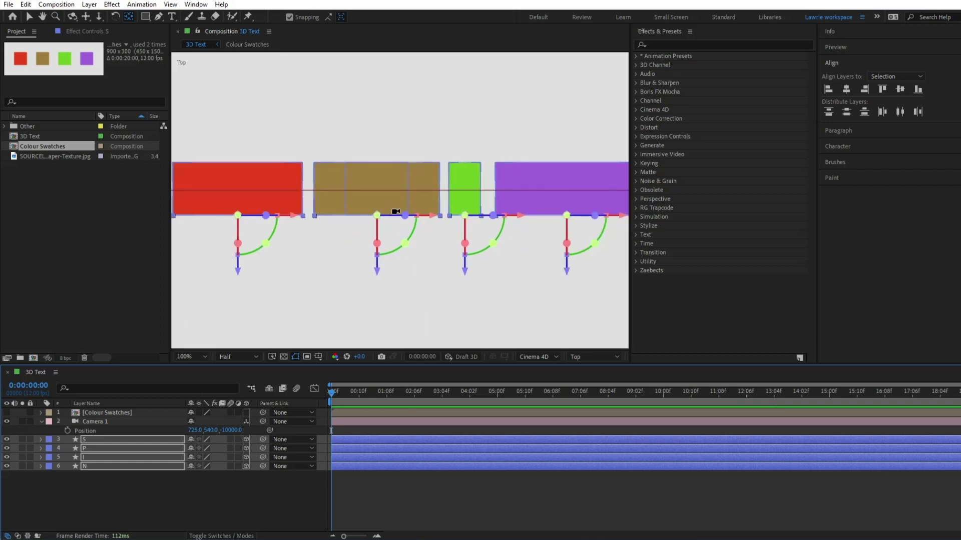
left_click_drag(465, 272, 465, 246)
Step: Fit the viewer, switch back to the camera view and return the playhead to the start
left_click(190, 356)
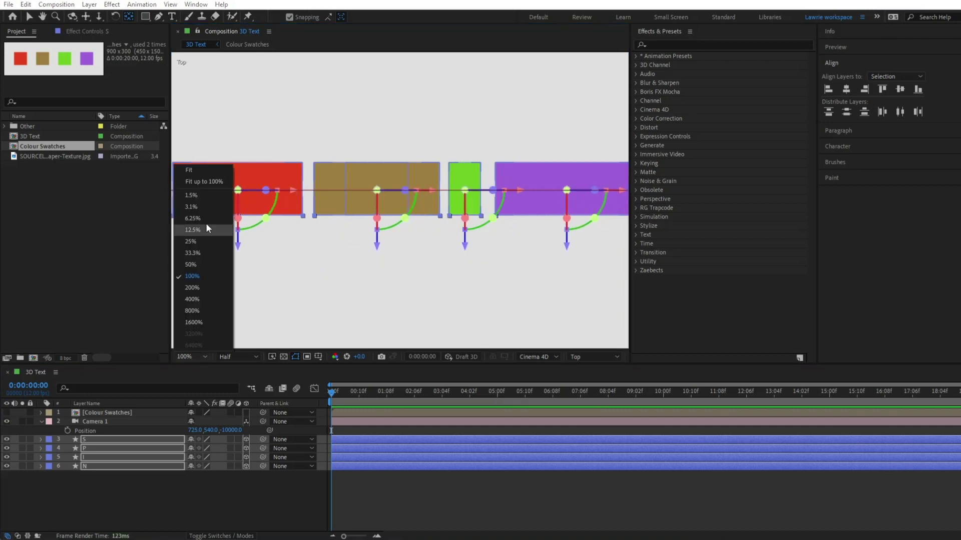
left_click(193, 172)
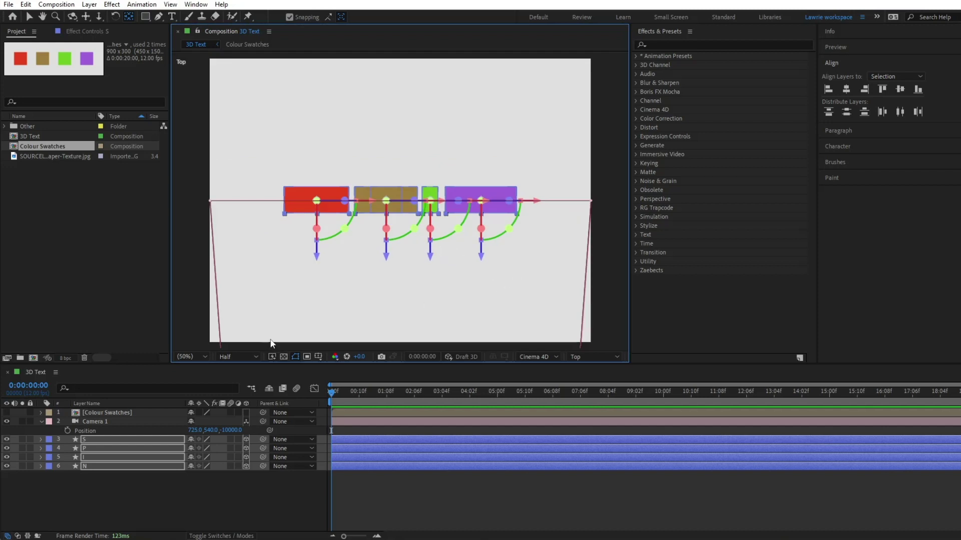
left_click(579, 358)
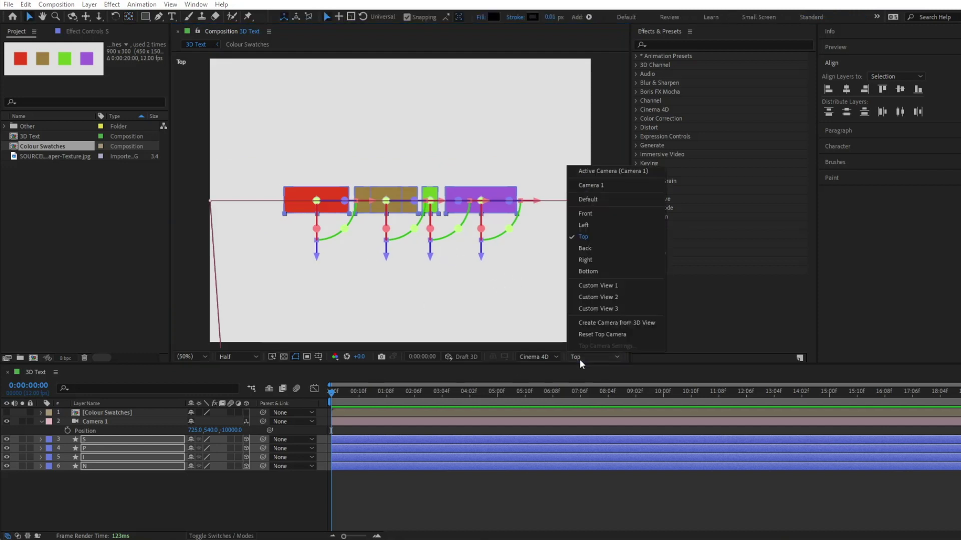
left_click(584, 171)
left_click_drag(340, 393, 328, 392)
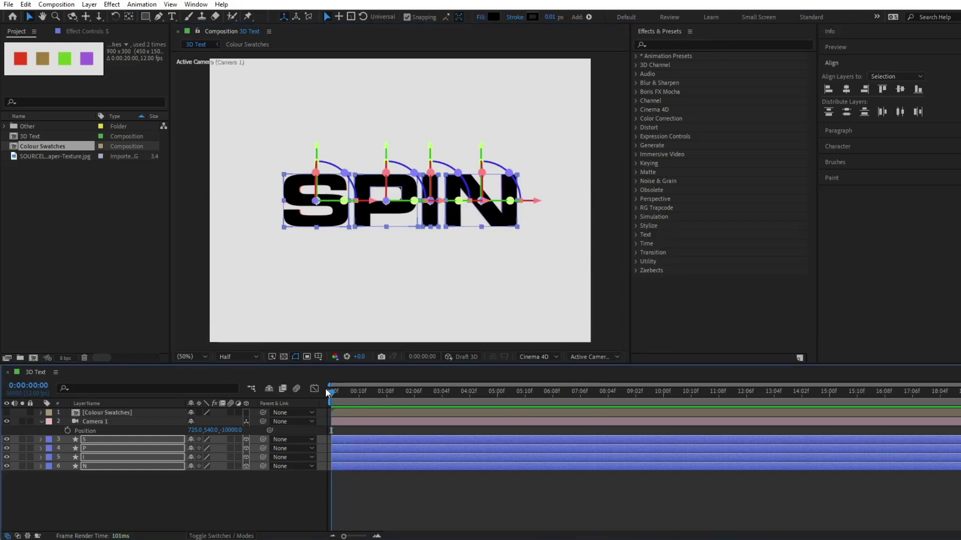
Step: Select only the S layer and add Y and Z Rotation keyframes at 0:00 and 2:06
left_click(41, 421)
left_click(92, 472)
left_click(92, 433)
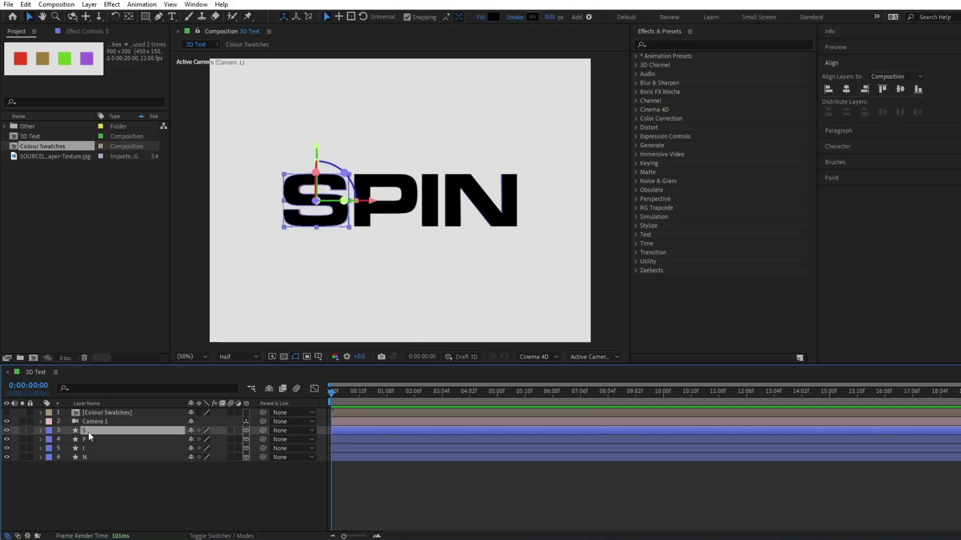
key("r")
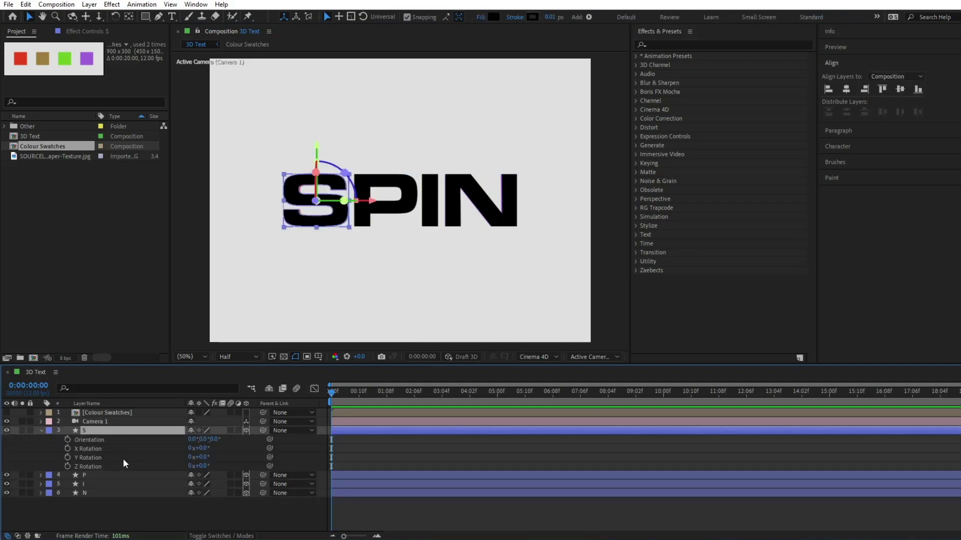
left_click(67, 458)
left_click(67, 466)
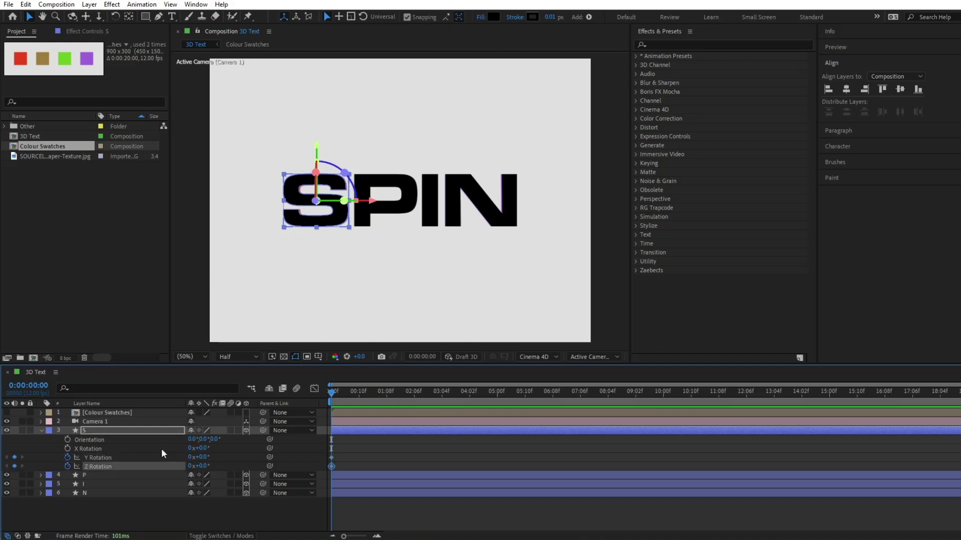
key("shift+Page_Down")
key("shift+Page_Down")
key("shift+Page_Down")
left_click(15, 458)
left_click(15, 467)
Step: At the start, set the S's Y Rotation to -1x and Z Rotation to -180°
left_click_drag(403, 389, 353, 396)
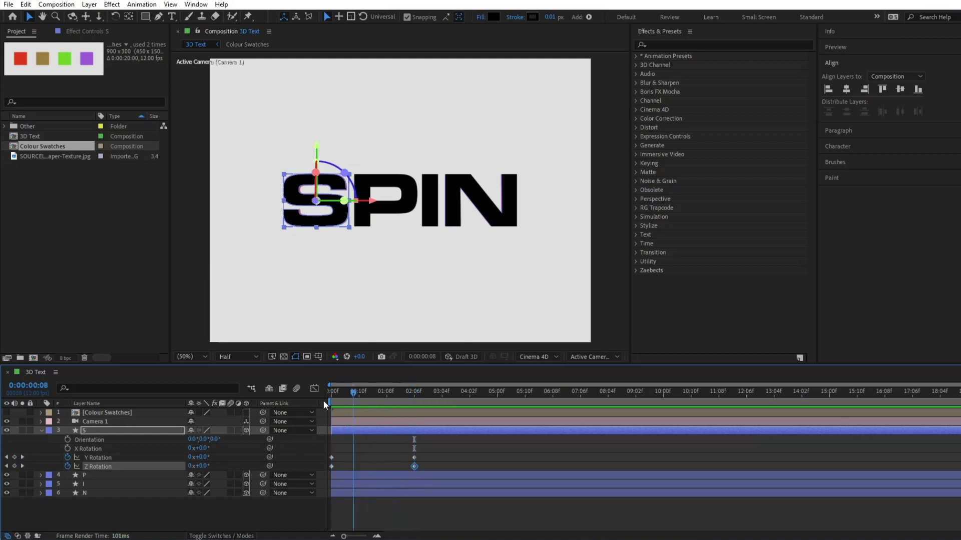
left_click(190, 457)
key("Return")
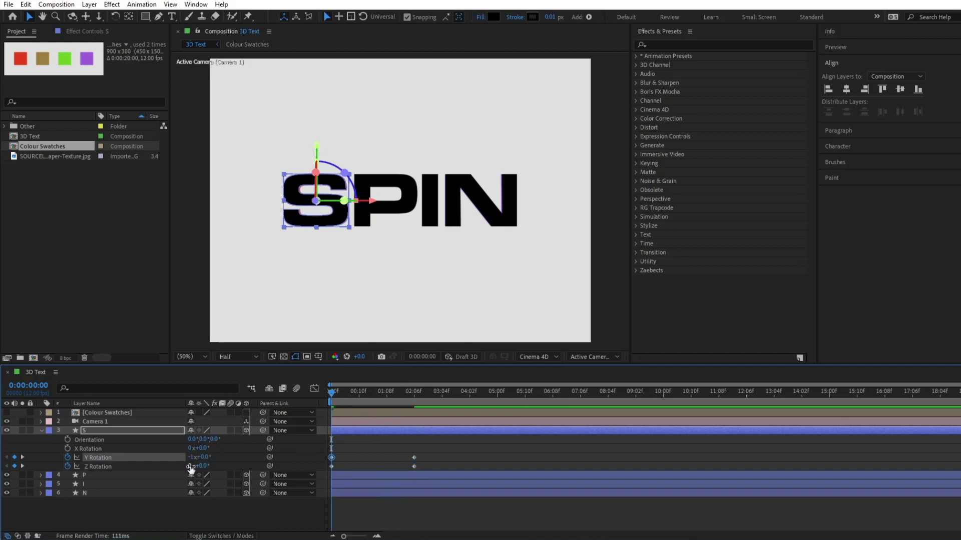
left_click(191, 466)
key("Return")
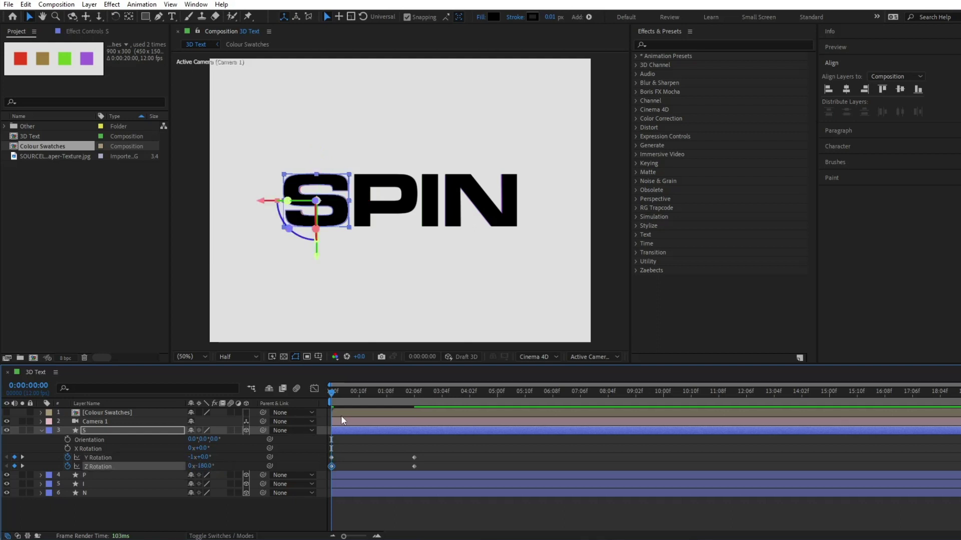
Step: Preview the S spinning in, then return to the start and select all four rotation keyframes
key("space")
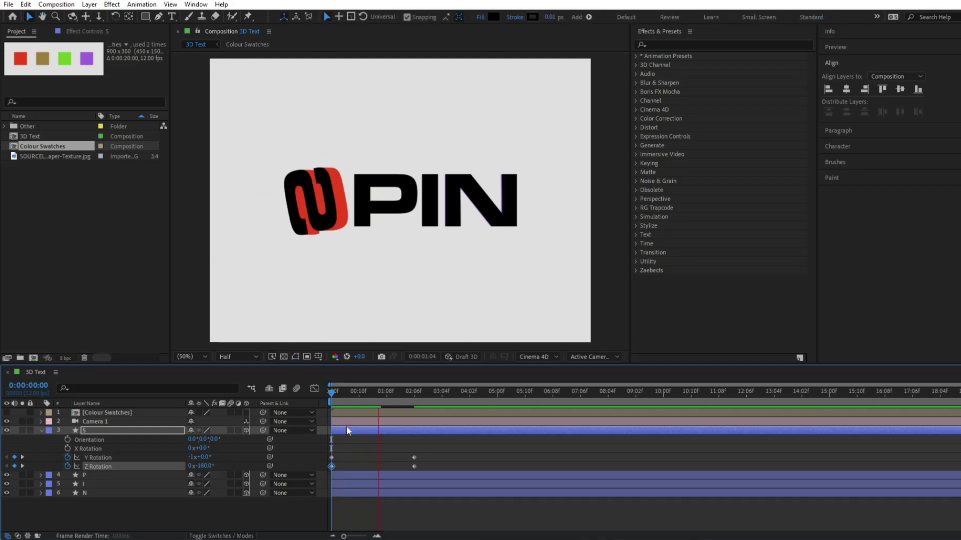
left_click(376, 392)
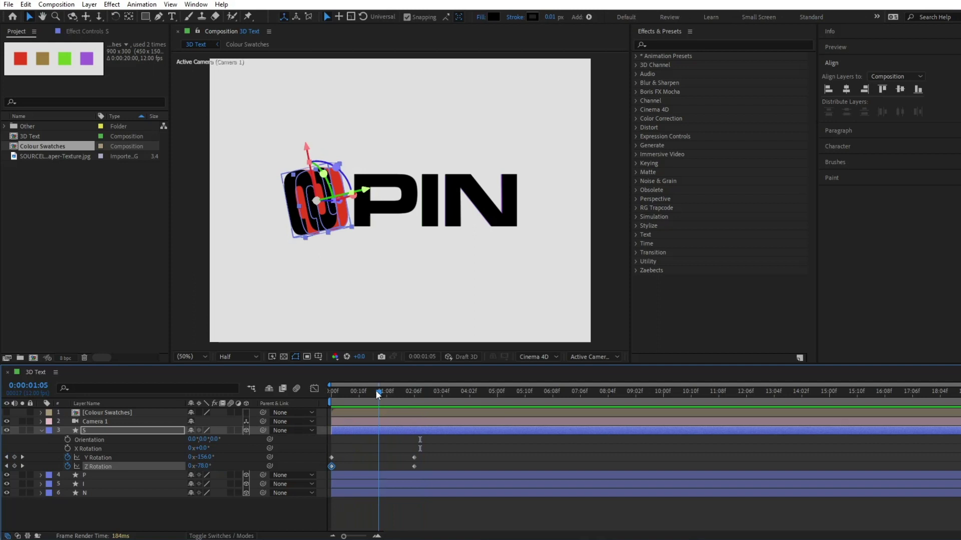
left_click_drag(376, 391, 308, 390)
left_click_drag(433, 452, 342, 469)
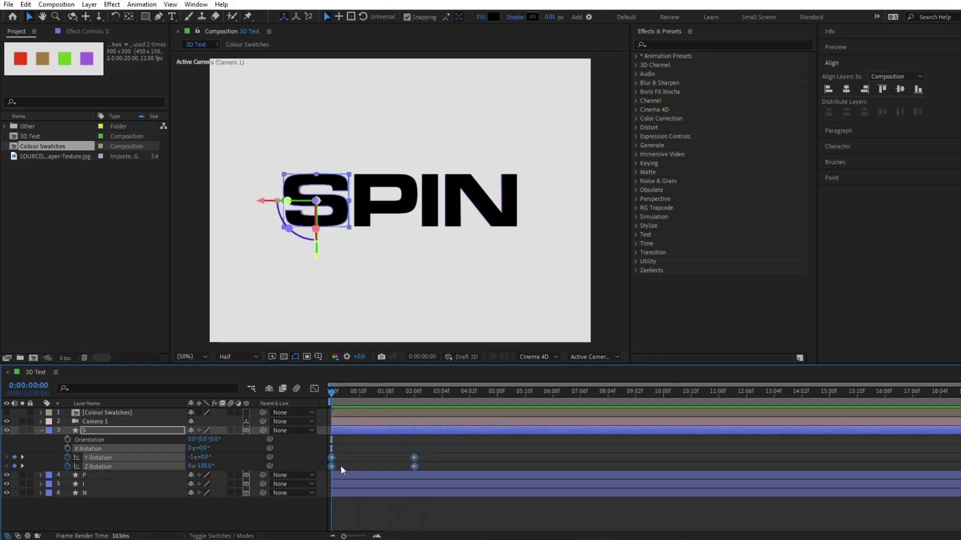
Step: Easy Ease the rotation keyframes and drag the first speed handle to 100% influence for a fast start
key("F9")
left_click(314, 389)
left_click_drag(441, 475, 334, 508)
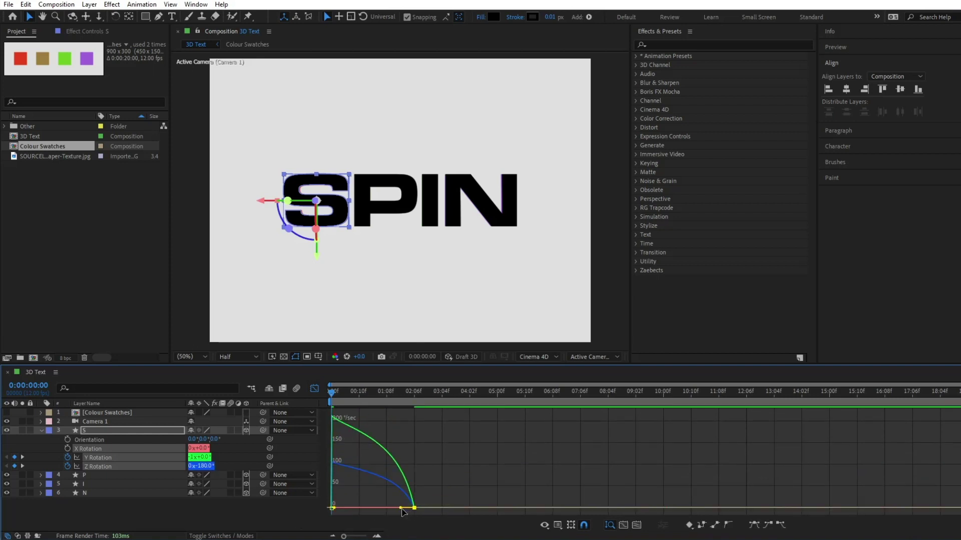
left_click_drag(401, 508, 356, 512)
left_click(314, 389)
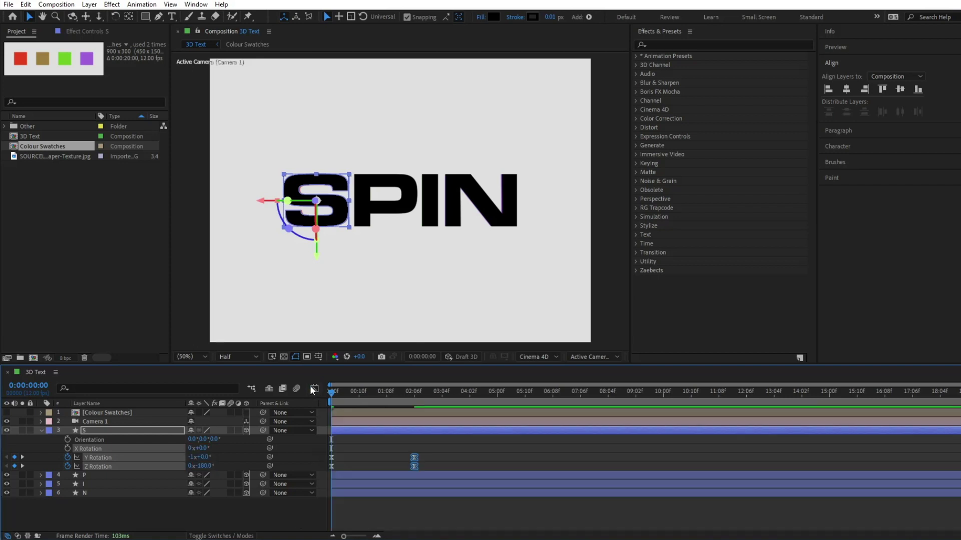
Step: Preview the eased spin, then add a Scale keyframe for the S at frame 0
key("space")
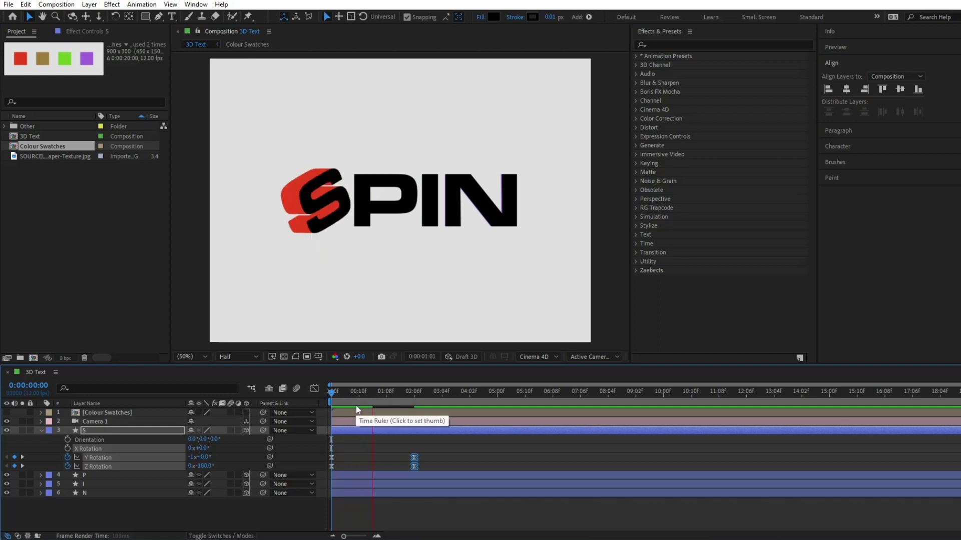
key("space")
left_click_drag(354, 392, 328, 415)
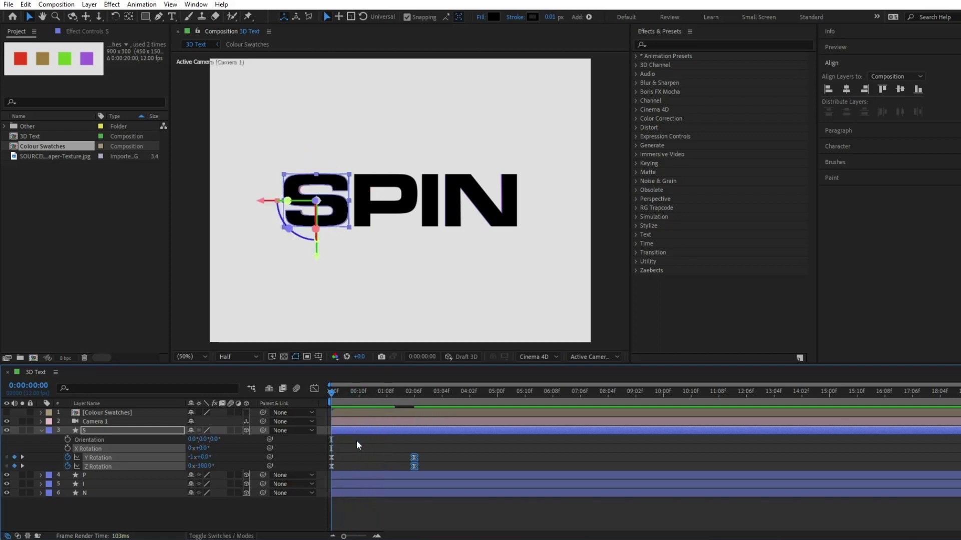
key("shift+s")
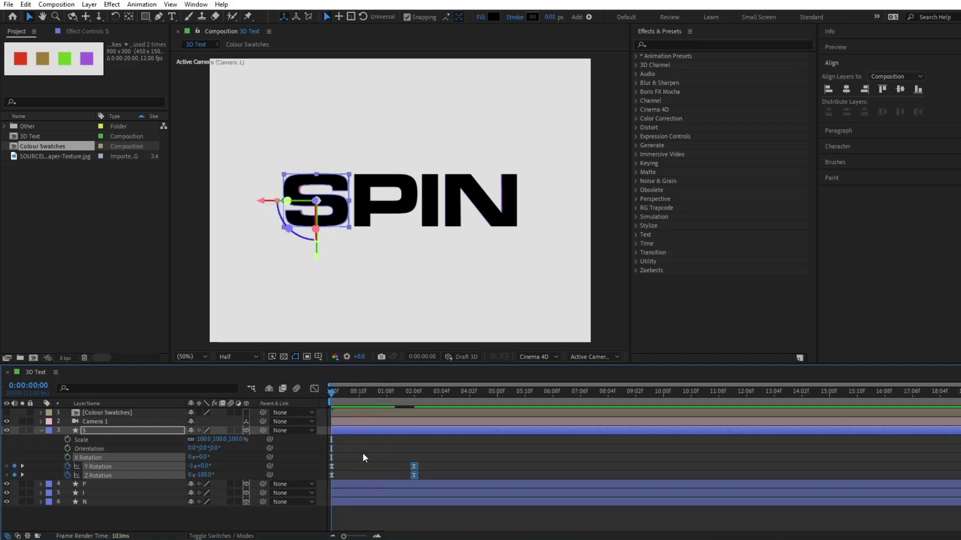
left_click(67, 439)
Step: Keyframe the S's Scale at 0% on the first frame and 100% at 00:10
key("alt+shift+Right")
left_click(236, 439)
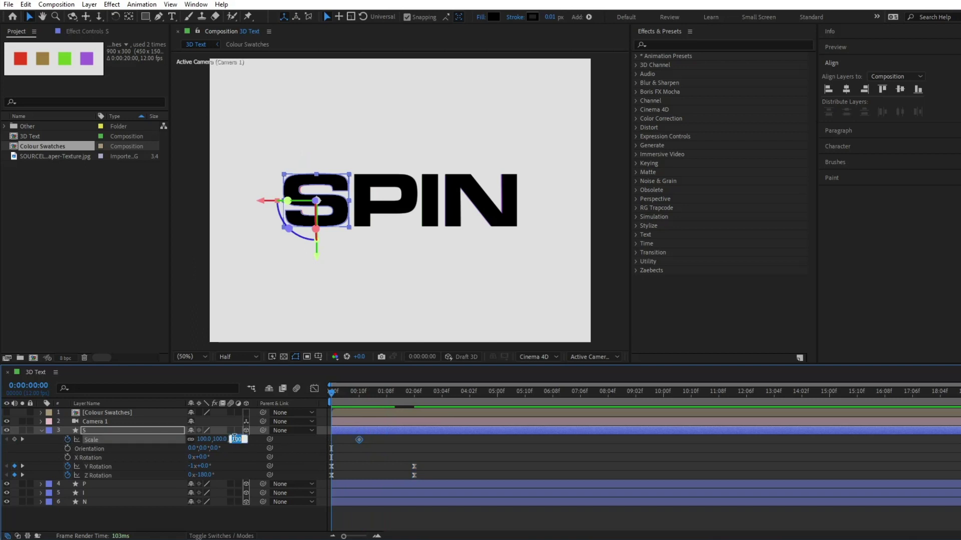
key("Return")
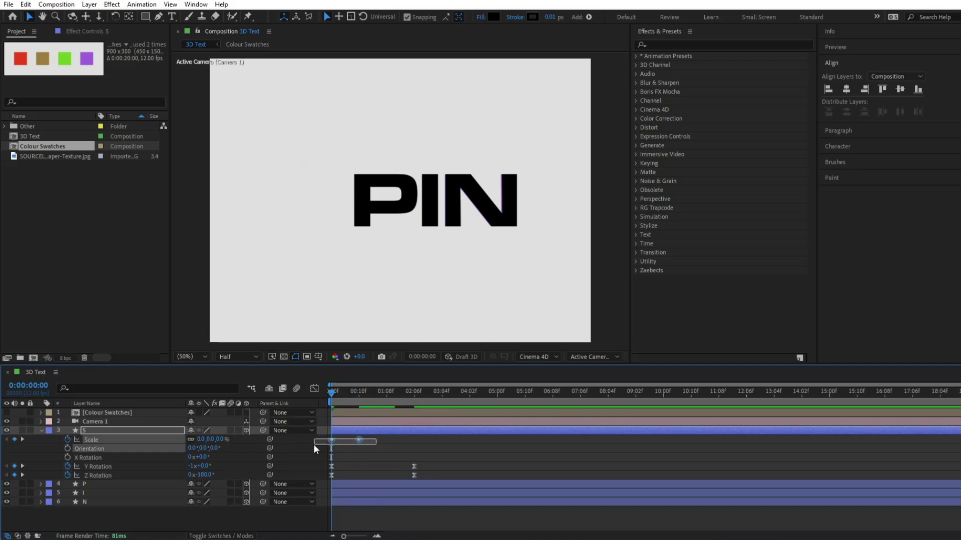
Step: Easy Ease both Scale keyframes and steepen the curve so the scale rises sharply, then preview
left_click_drag(314, 445, 376, 443)
key("F9")
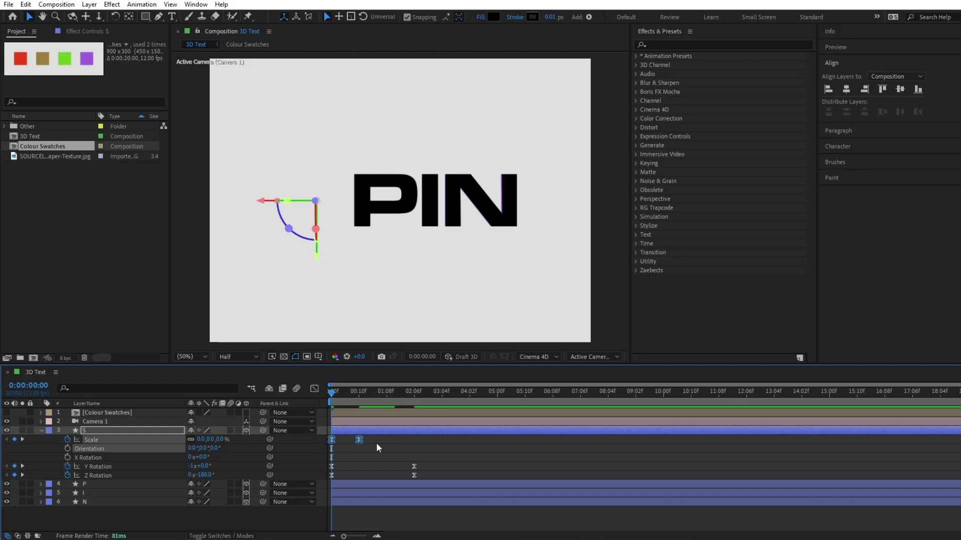
left_click(314, 389)
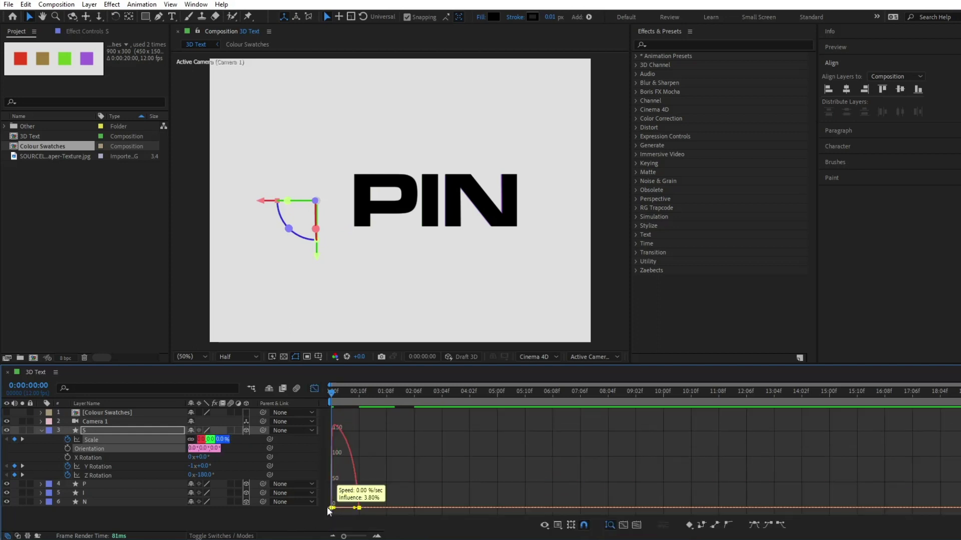
left_click_drag(355, 508, 345, 508)
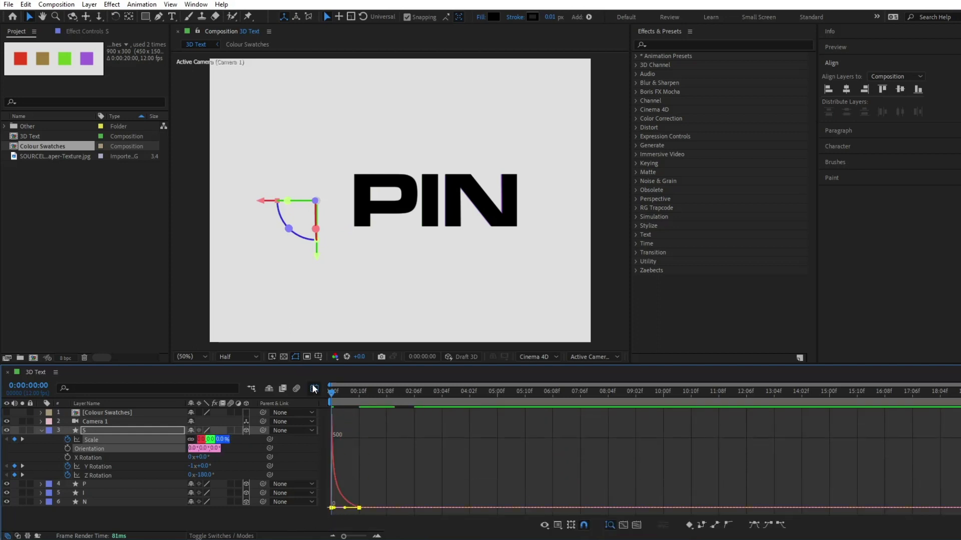
key("shift+F3")
key("space")
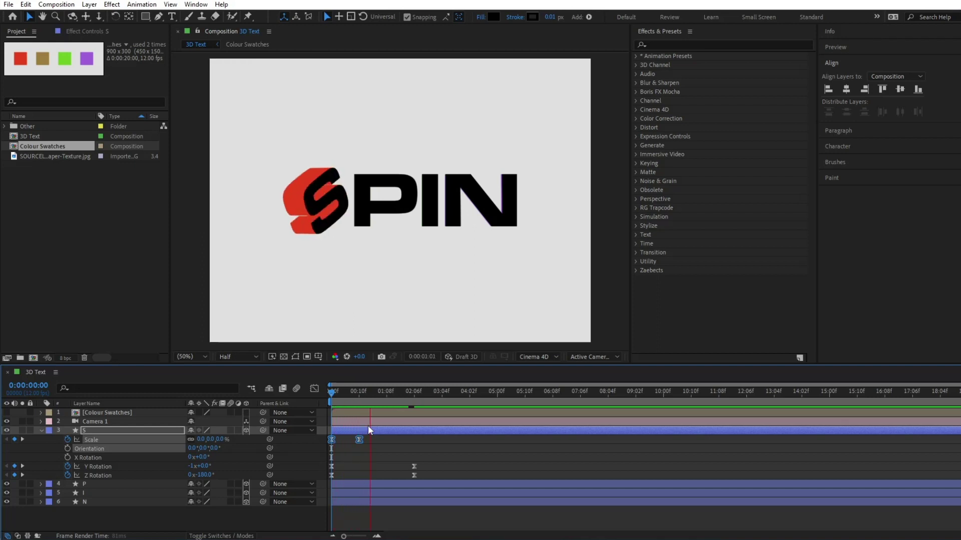
left_click_drag(363, 391, 328, 391)
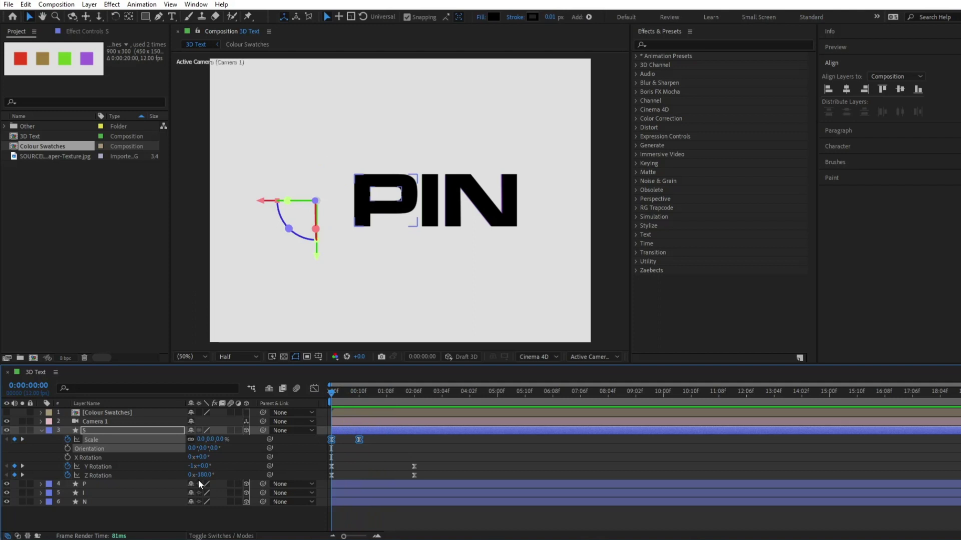
Step: Change the S's starting Z Rotation to 180°, preview the spin-in, and move to 02:06
type("180")
key("Return")
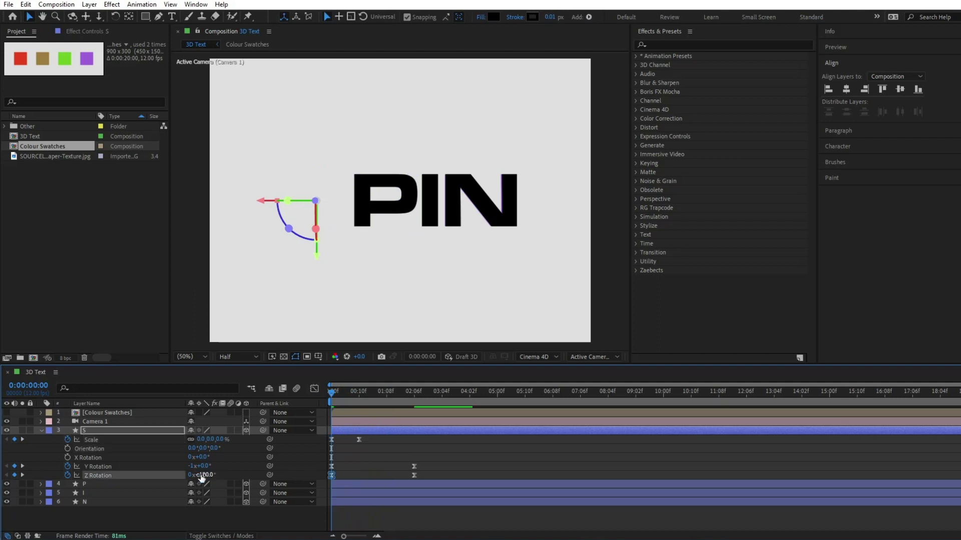
key("space")
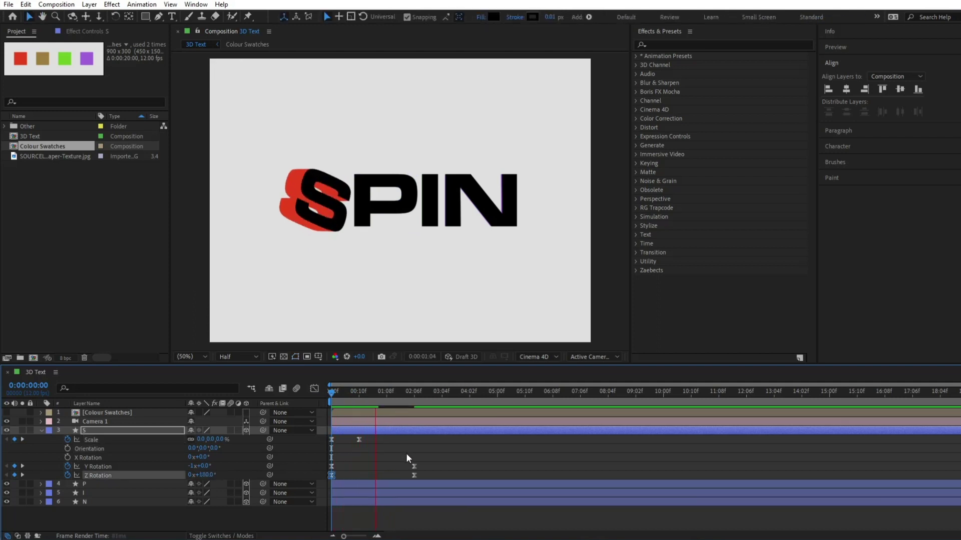
key("space")
left_click_drag(379, 392, 307, 396)
key("space")
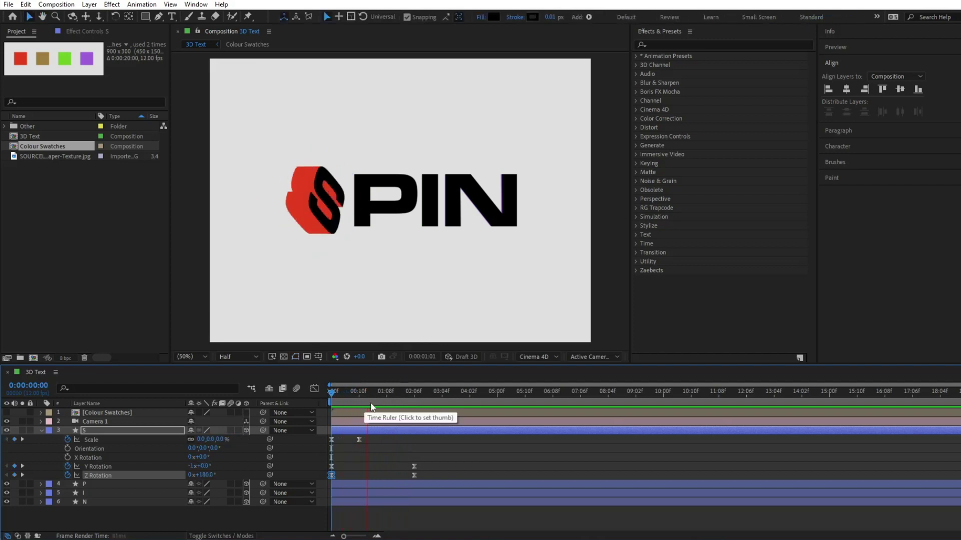
left_click_drag(378, 395, 415, 398)
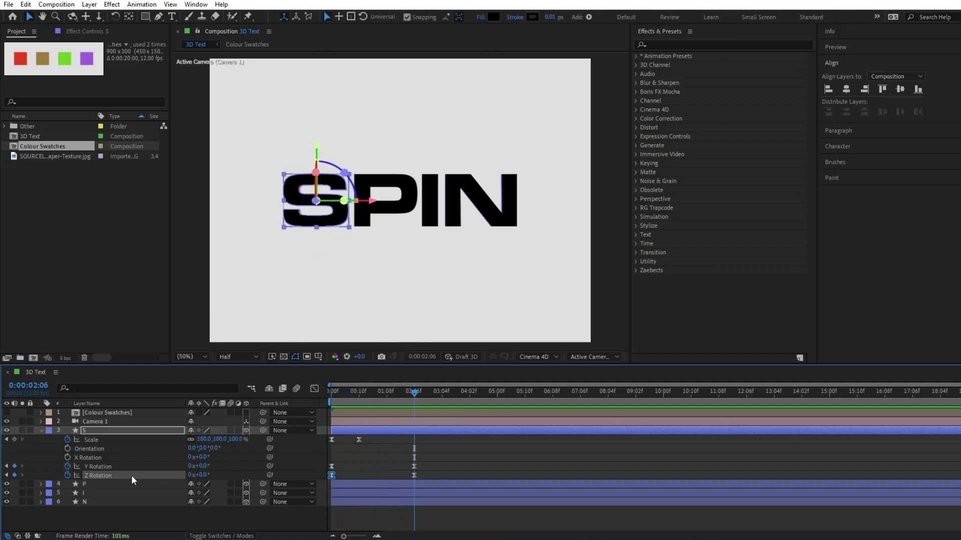
Step: Keyframe the S's X Rotation at 02:06 and set it to -1x at 00:10
left_click(67, 457)
key("shift+Page_Up")
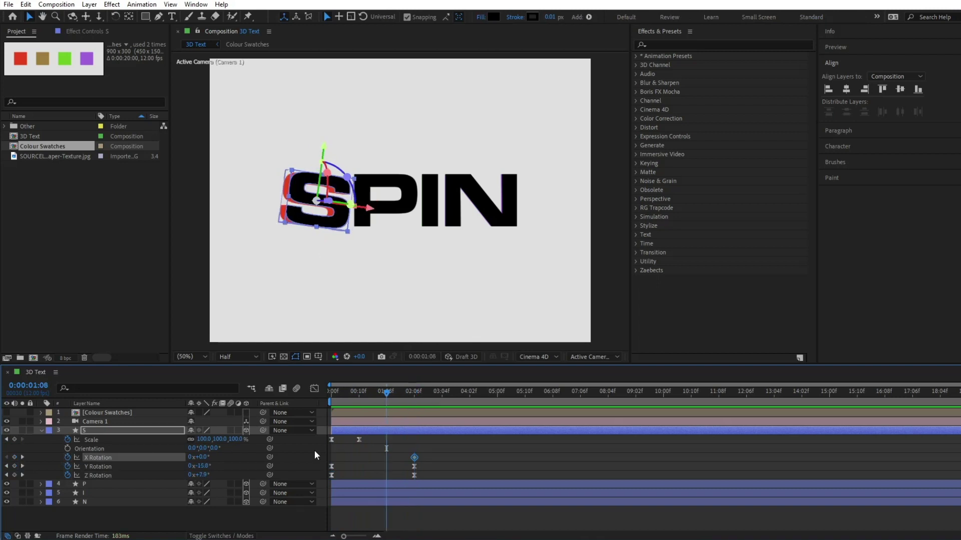
key("shift+Page_Up")
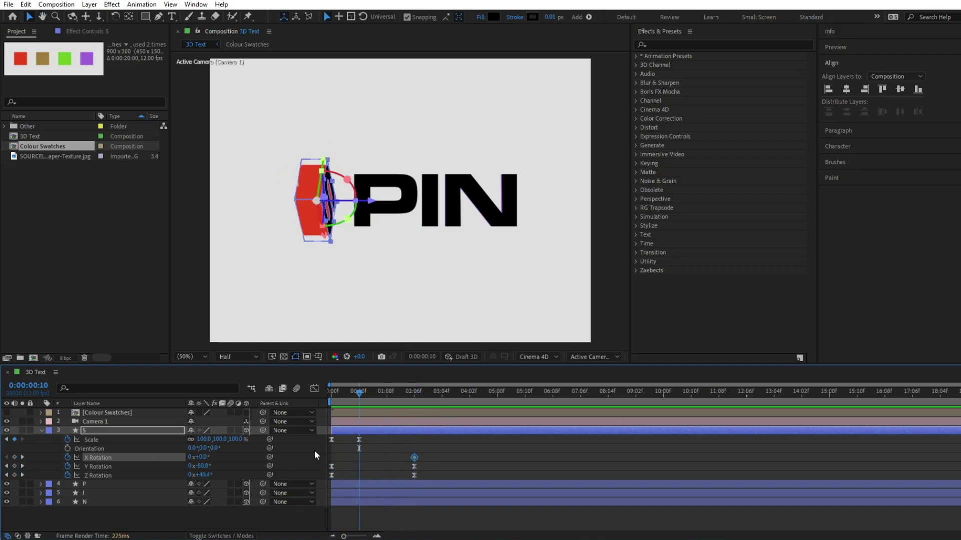
left_click(191, 457)
key("Return")
Step: Set both X Rotation keyframes to 80% incoming and outgoing influence via Keyframe Velocity, then preview
left_click_drag(427, 457, 351, 458)
right_click(414, 457)
left_click(434, 436)
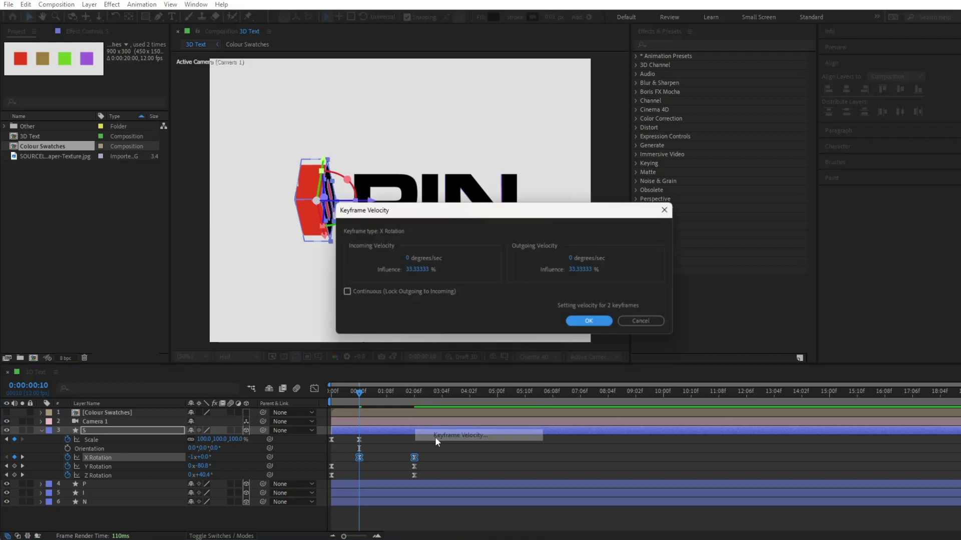
left_click(413, 270)
type("80")
key("Tab")
type("80")
key("Return")
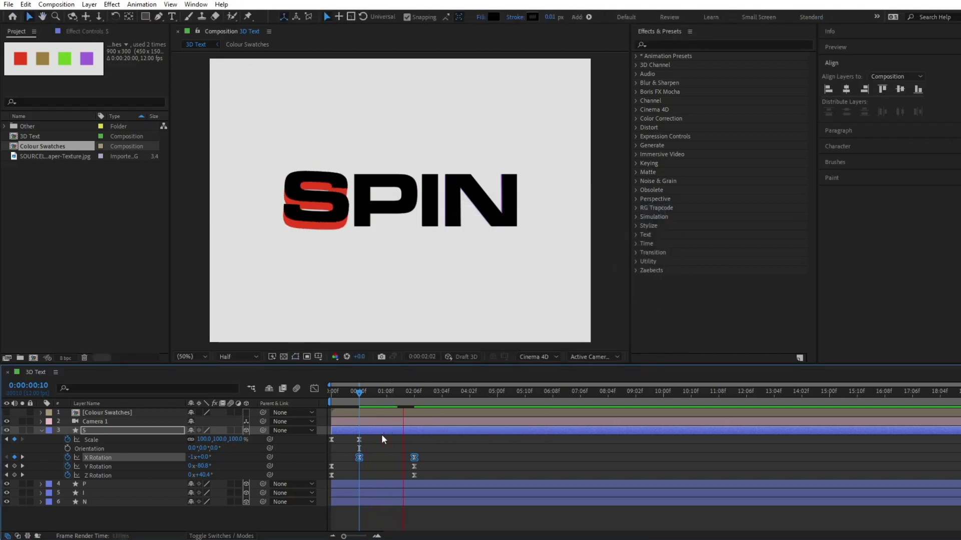
key("space")
key("space")
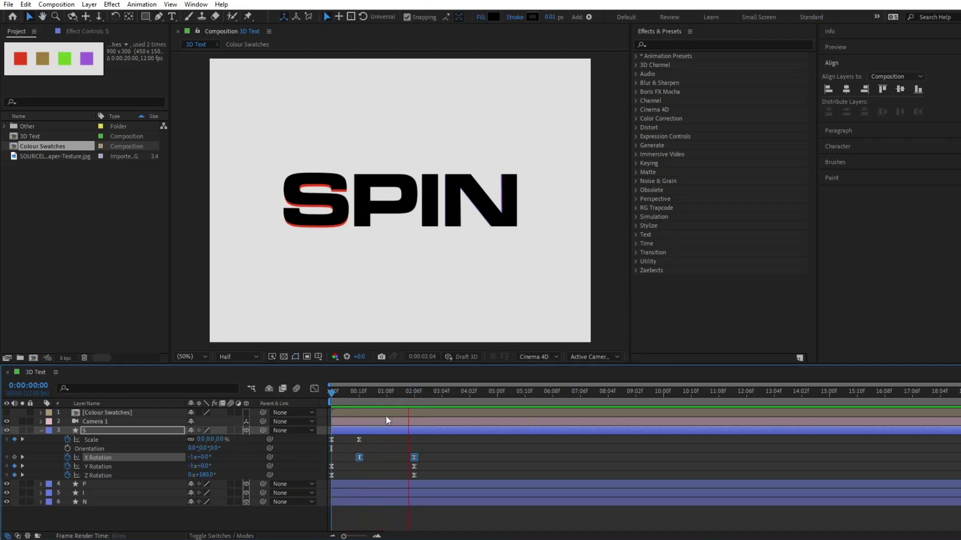
key("space")
Step: Paste the S letter's keyframes onto the P, I and N layers at 0:00 and preview
left_click(407, 436)
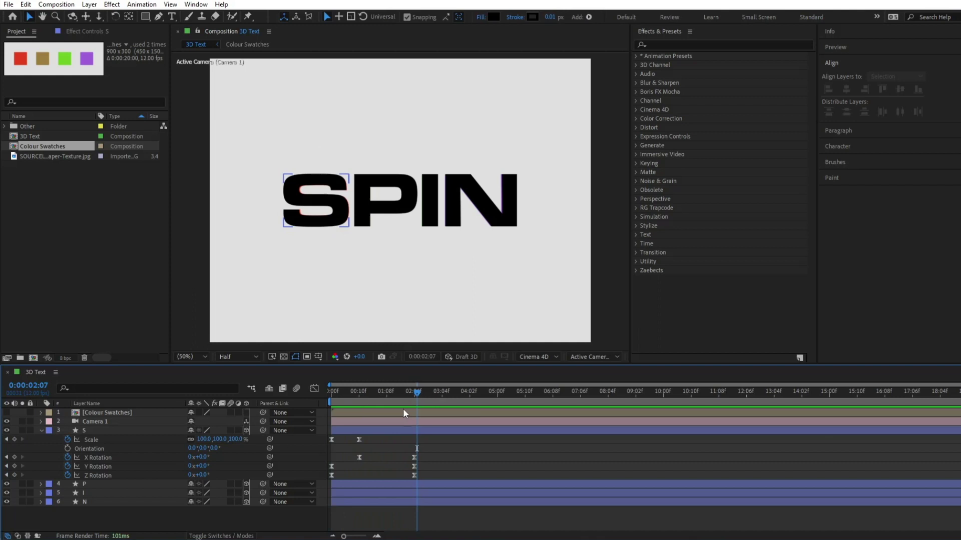
left_click_drag(400, 392, 335, 410)
left_click_drag(431, 439, 328, 486)
left_click(352, 484)
left_click(351, 500, "shift")
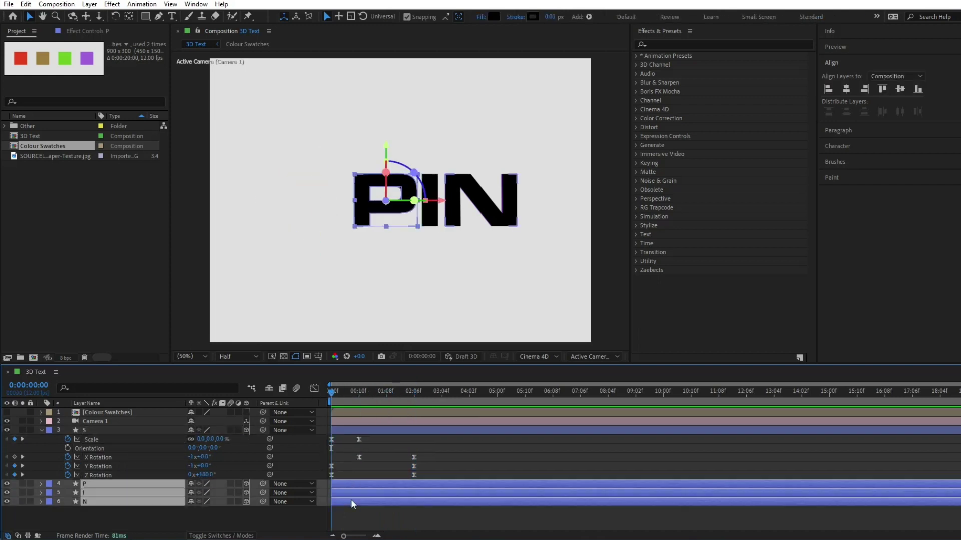
key("ctrl+v")
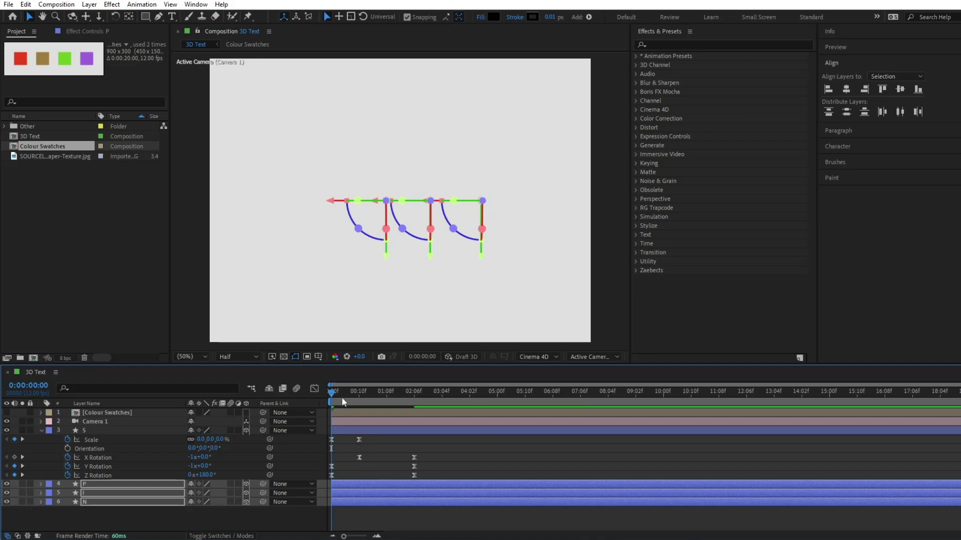
key("space")
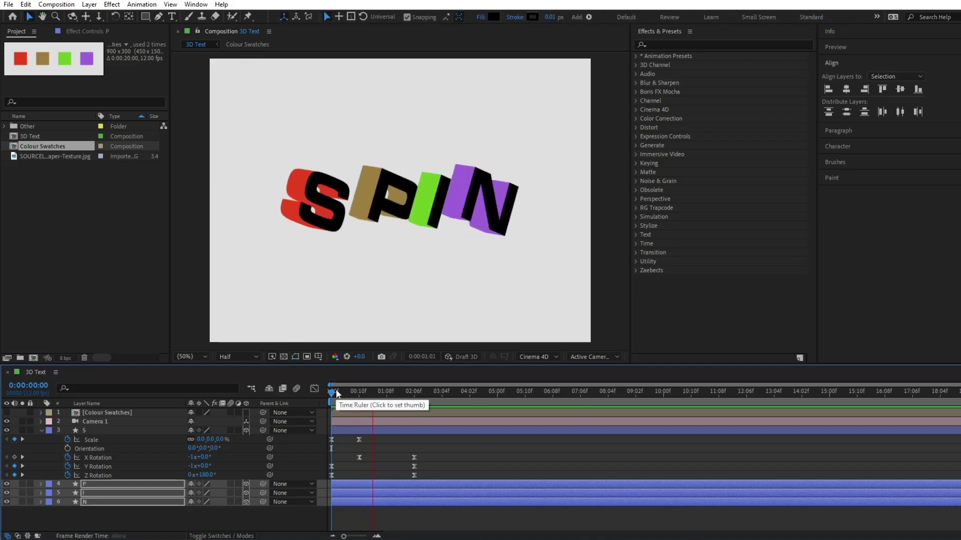
key("space")
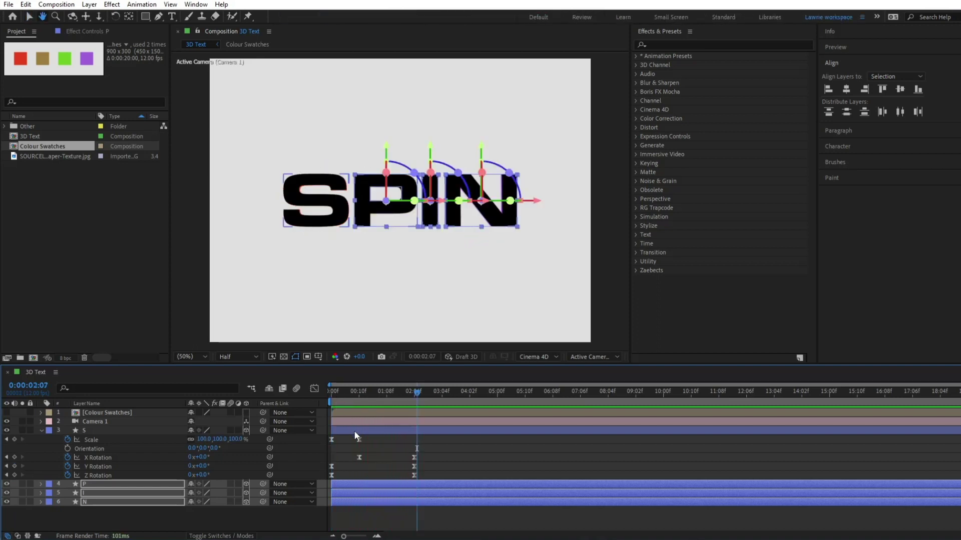
Step: Reveal the keyframed properties of all four letter layers S through N
left_click(354, 431)
key("u")
left_click(356, 456, "shift")
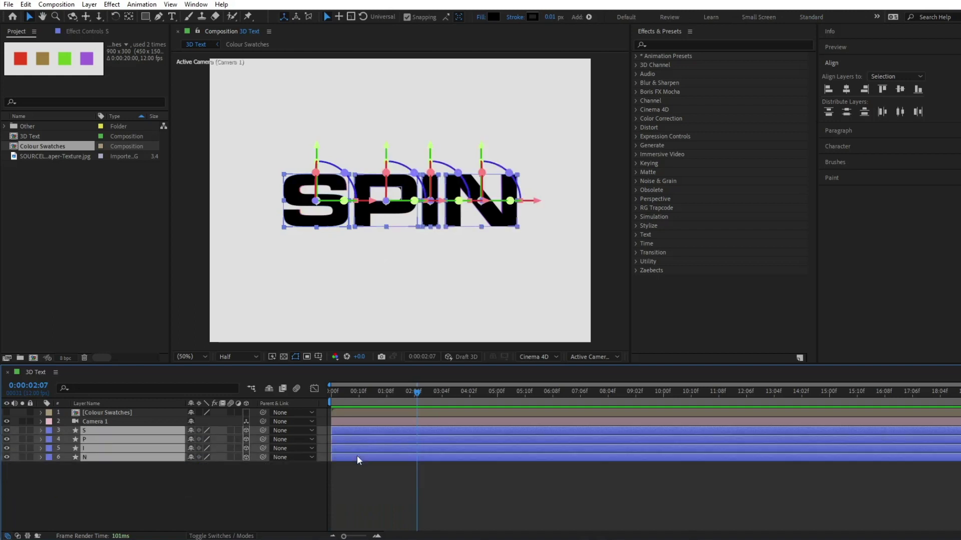
key("u")
left_click_drag(427, 436, 356, 463)
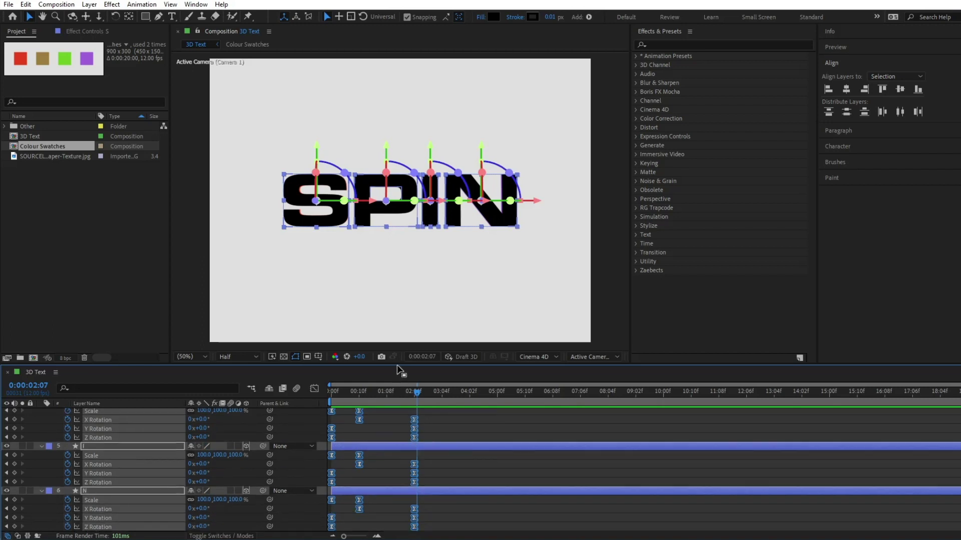
Step: Stagger the P, I and N animations so each starts two frames after the previous letter
scroll(429, 434, "up", 3)
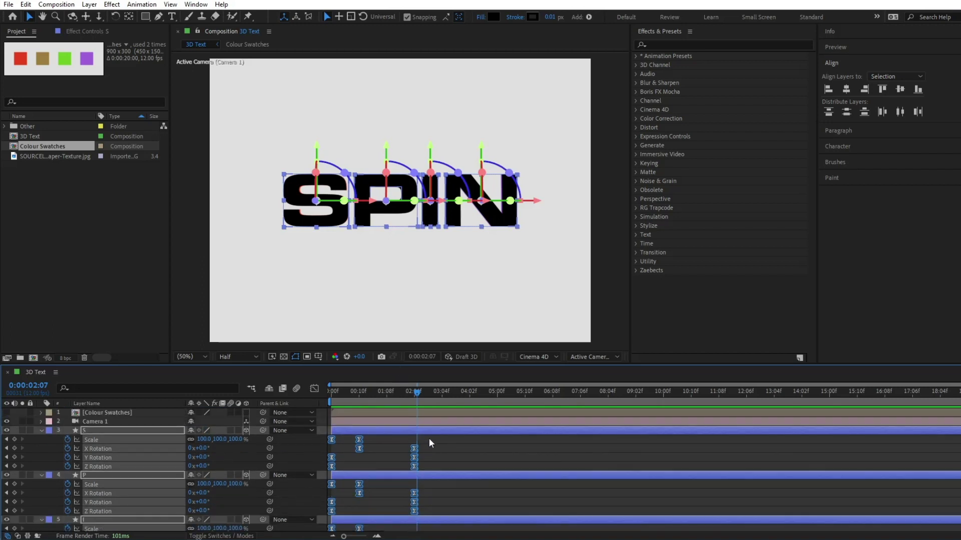
left_click_drag(428, 439, 308, 469)
scroll(431, 476, "down", 1)
key("alt+Right")
key("alt+Right")
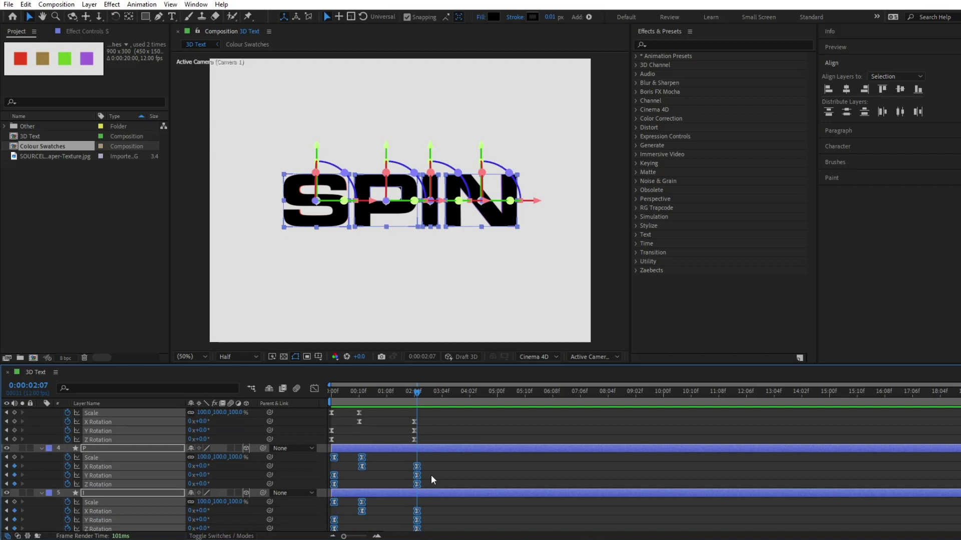
left_click_drag(438, 456, 319, 491)
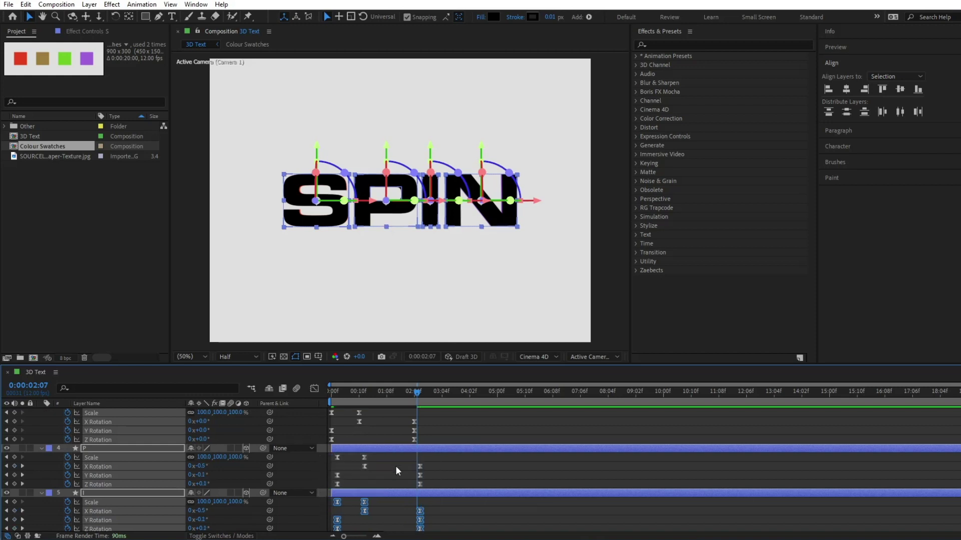
scroll(396, 466, "down", 1)
key("alt+Right")
key("alt+Right")
scroll(407, 463, "down", 1)
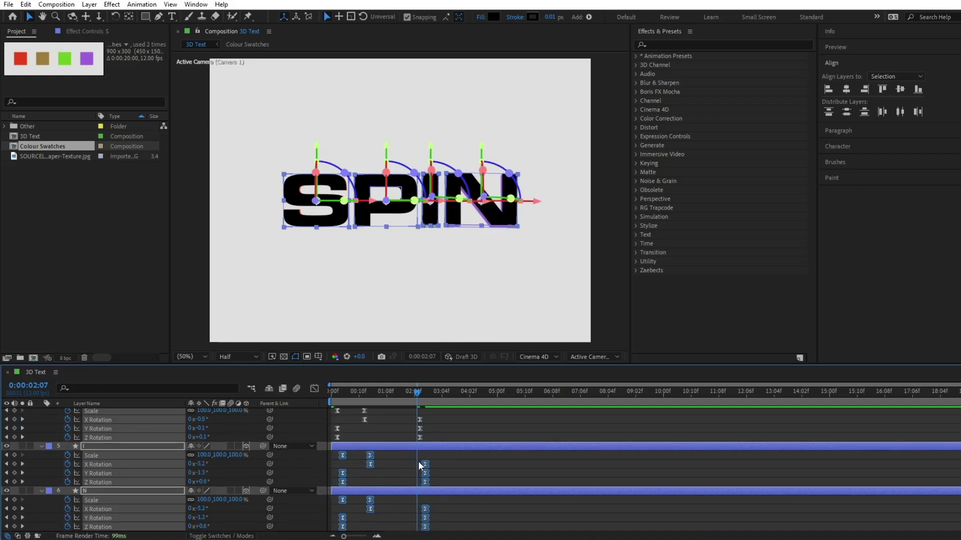
left_click_drag(426, 450, 320, 487)
key("alt+Right")
key("alt+Right")
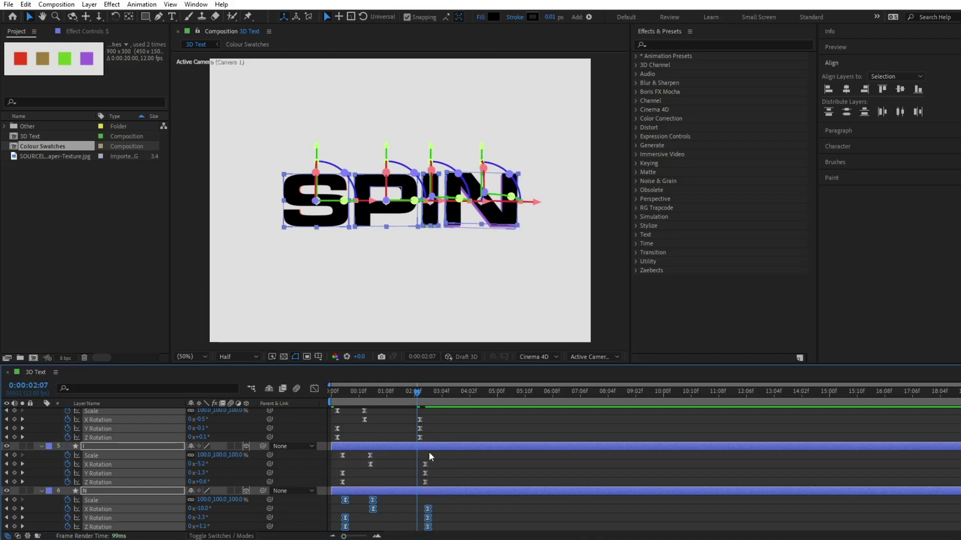
Step: Preview the staggered spin-in, then collapse the letter properties and move to 0:00:04:02
left_click_drag(368, 396, 314, 397)
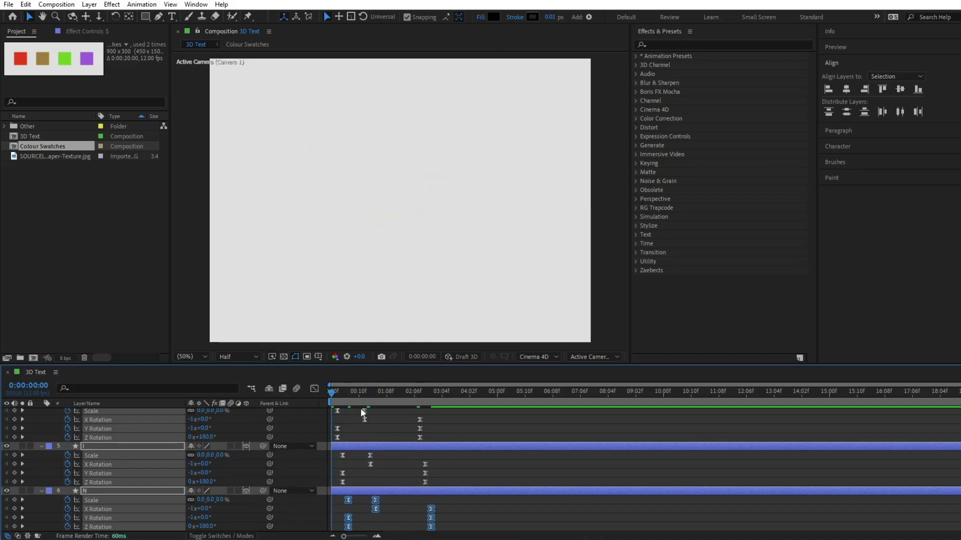
key("space")
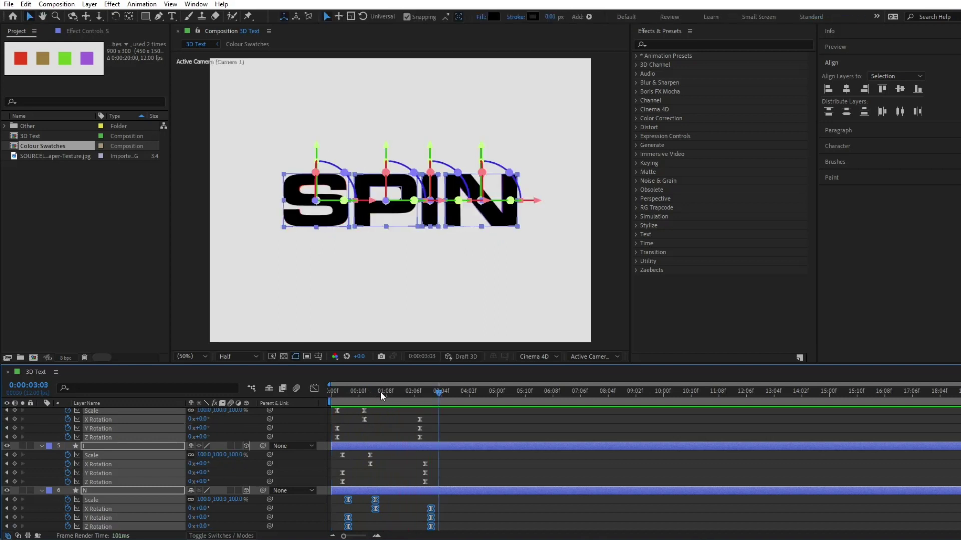
left_click_drag(380, 392, 332, 390)
left_click(331, 390)
key("space")
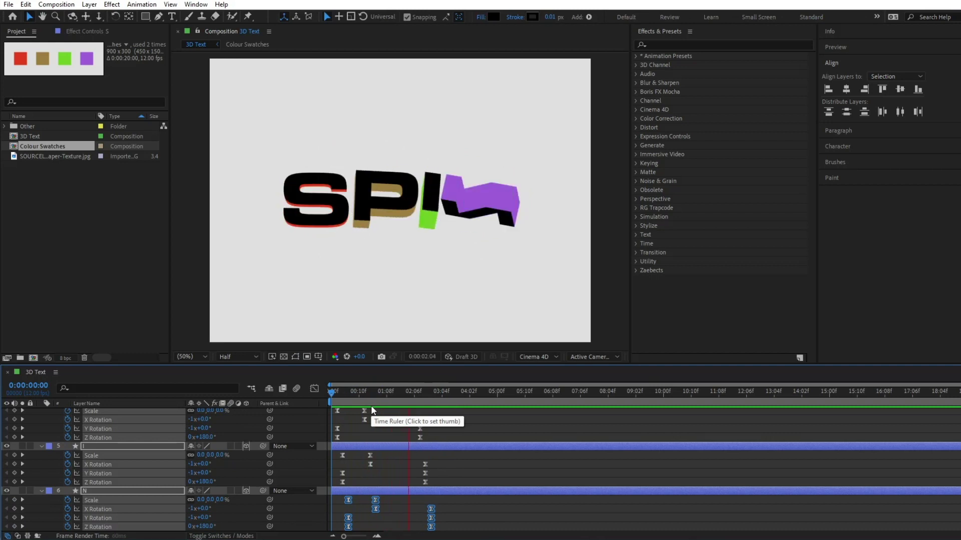
key("space")
scroll(411, 433, "up", 3)
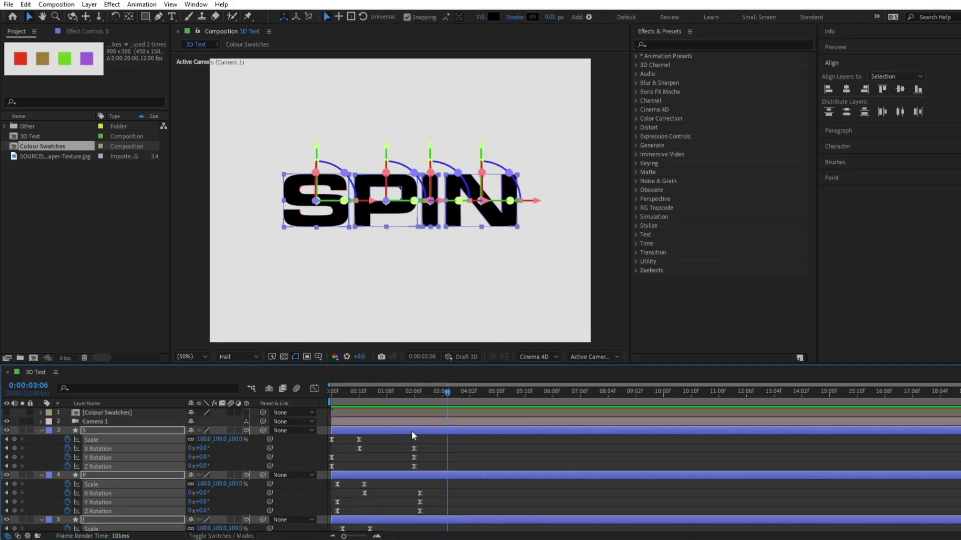
left_click(41, 430)
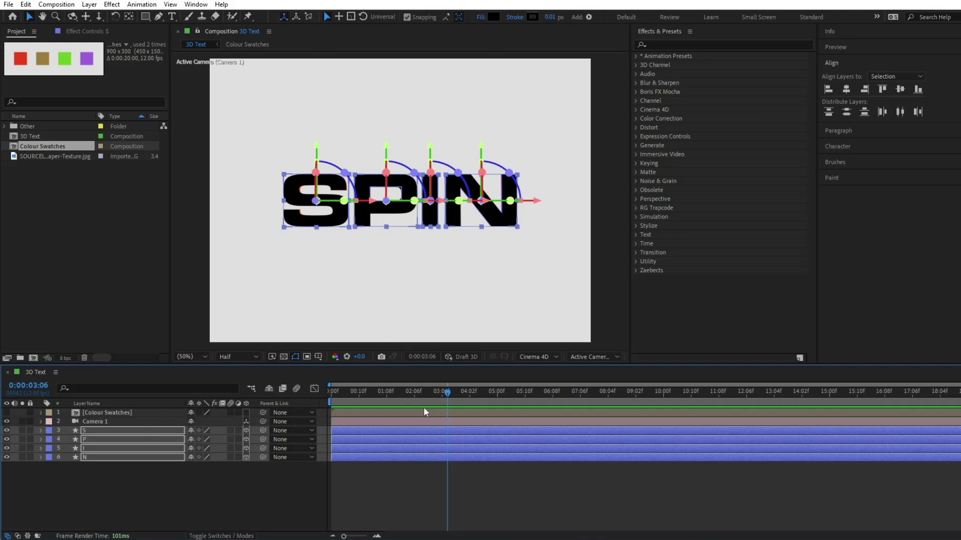
left_click_drag(449, 395, 470, 395)
Step: Add X Rotation keyframes at 0:00:04:02 for the S, P, I and N letters
key("r")
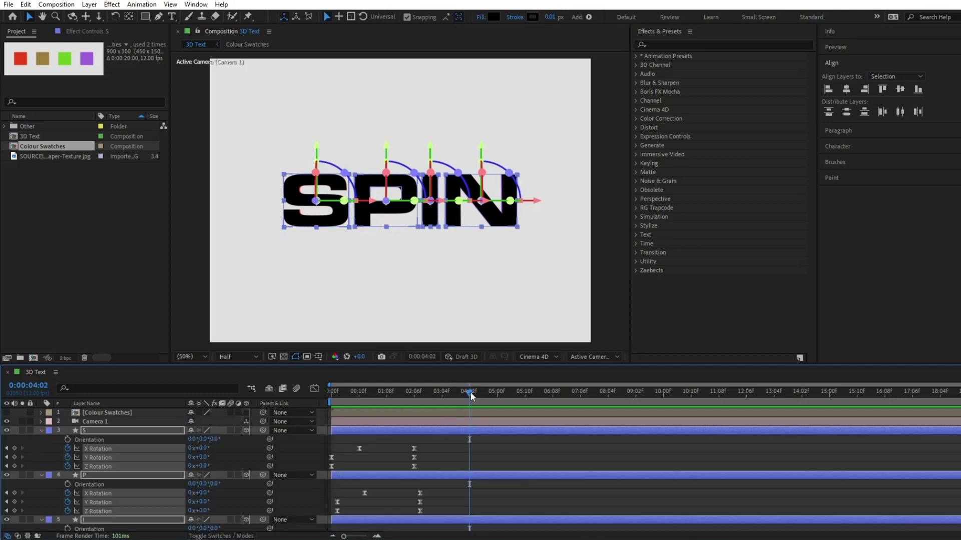
left_click_drag(202, 457, 210, 458)
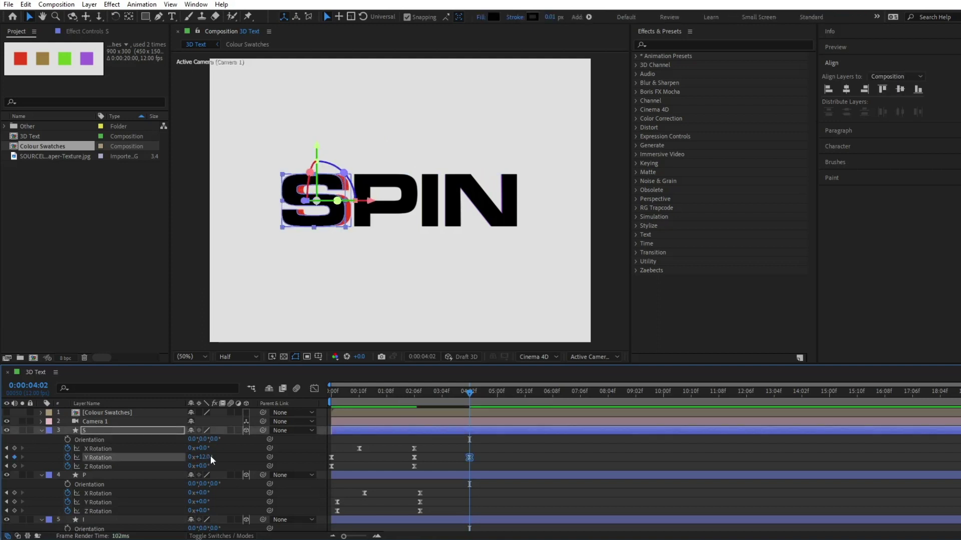
key("ctrl+z")
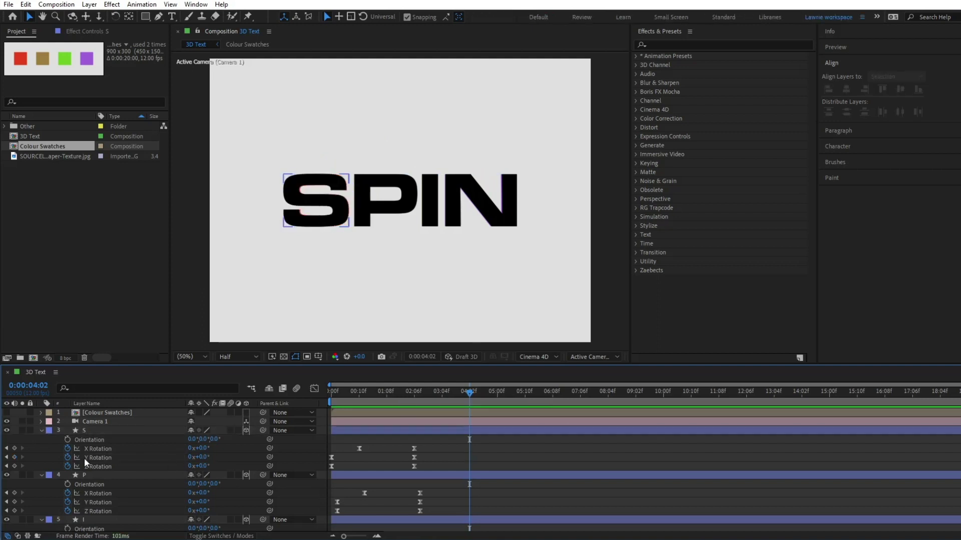
left_click(15, 448)
left_click(14, 493)
scroll(18, 491, "down", 2)
left_click(14, 485)
scroll(15, 485, "down", 1)
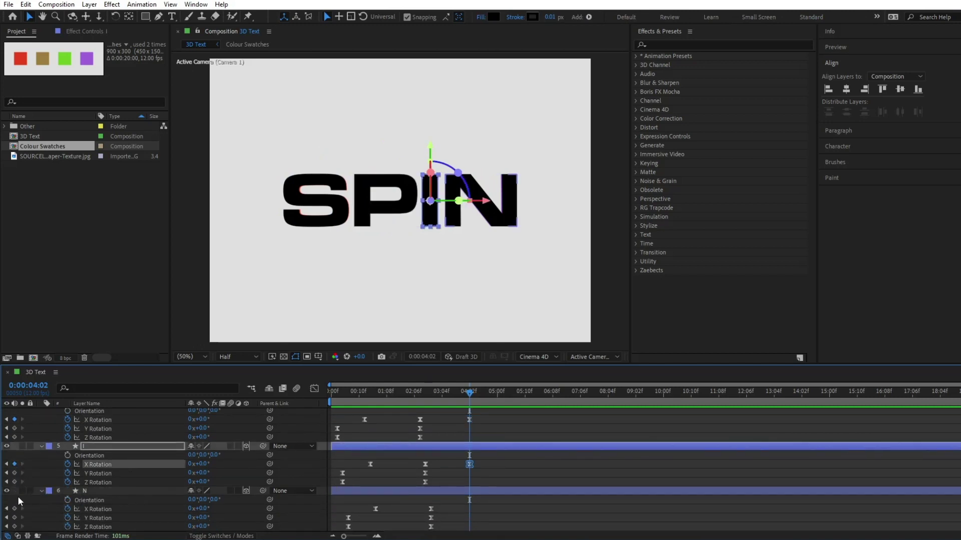
left_click(14, 509)
Step: Set all four letters' X Rotation to 1x at 0:00:05:00
left_click_drag(464, 508, 465, 365)
key("shift+Page_Down")
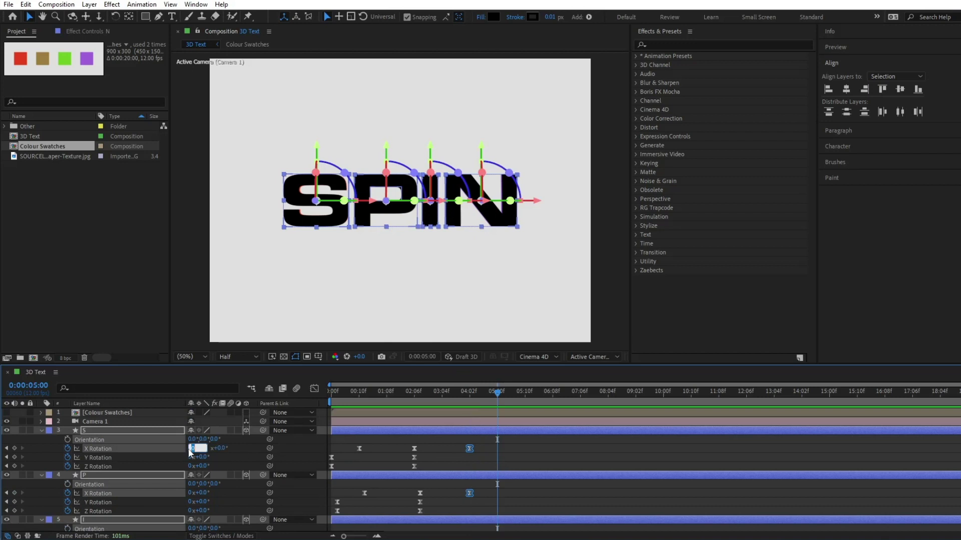
type("1")
key("Return")
Step: Set the selected X Rotation keyframes to 80% influence in Keyframe Velocity
left_click_drag(454, 454, 499, 470)
right_click(497, 464)
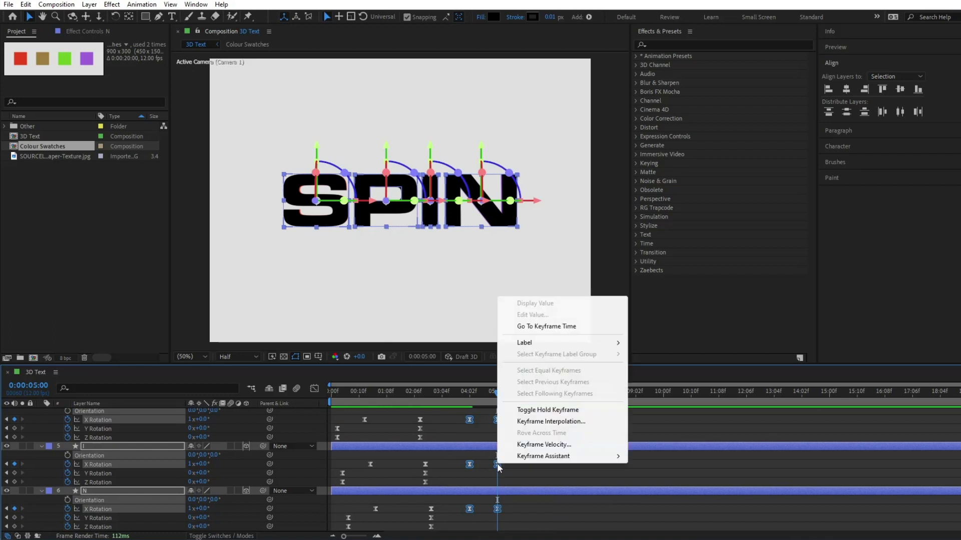
left_click(521, 445)
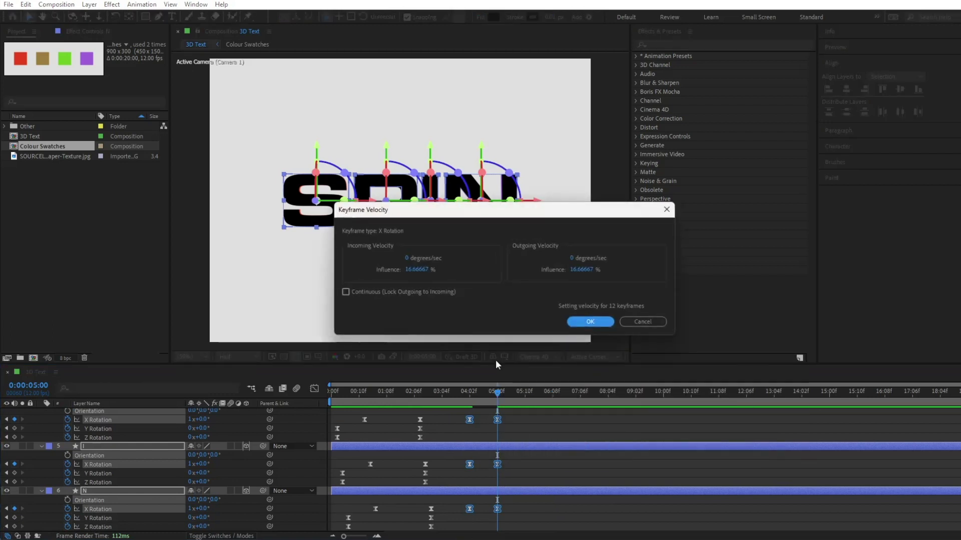
left_click(423, 271)
type("80")
key("Tab")
key("Return")
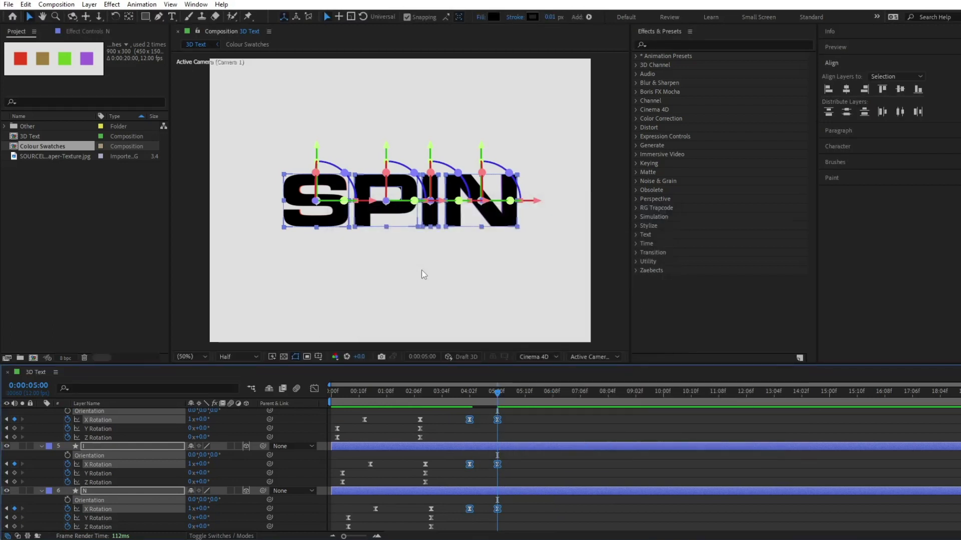
Step: Offset the P, I and N flips by two frames each and preview the staggered flips
scroll(511, 486, "up", 3)
scroll(516, 460, "down", 1)
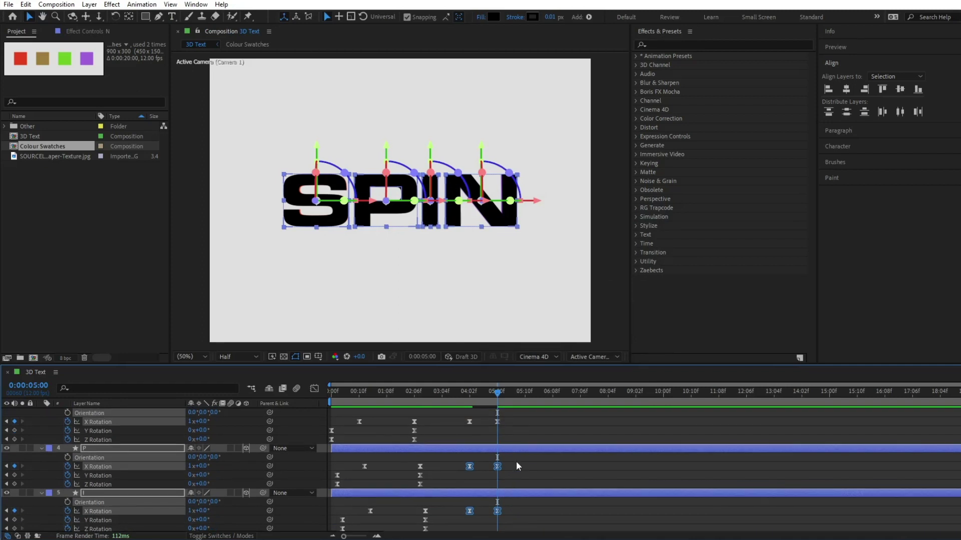
key("alt+Right")
key("alt+Right")
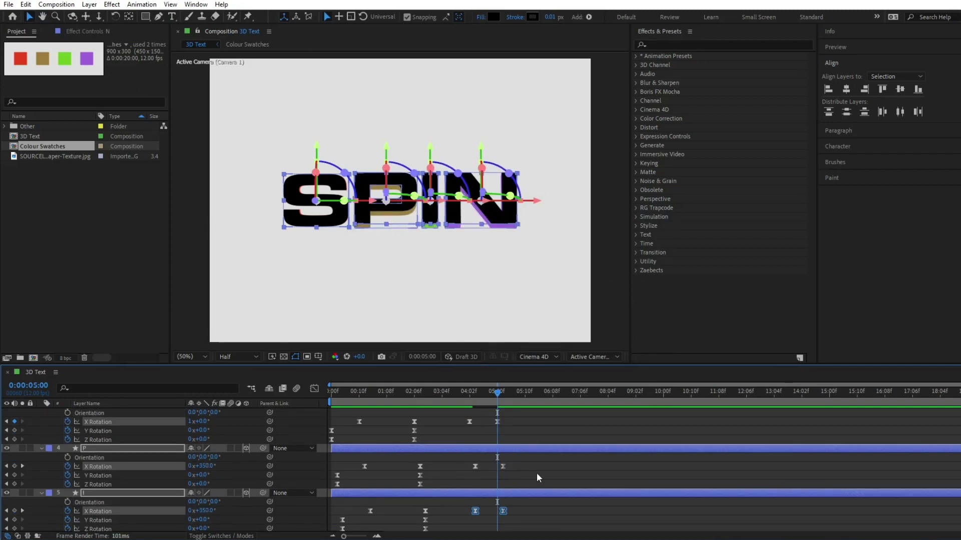
key("alt+Right")
key("alt+Right")
scroll(516, 476, "down", 1)
left_click_drag(455, 483, 546, 496)
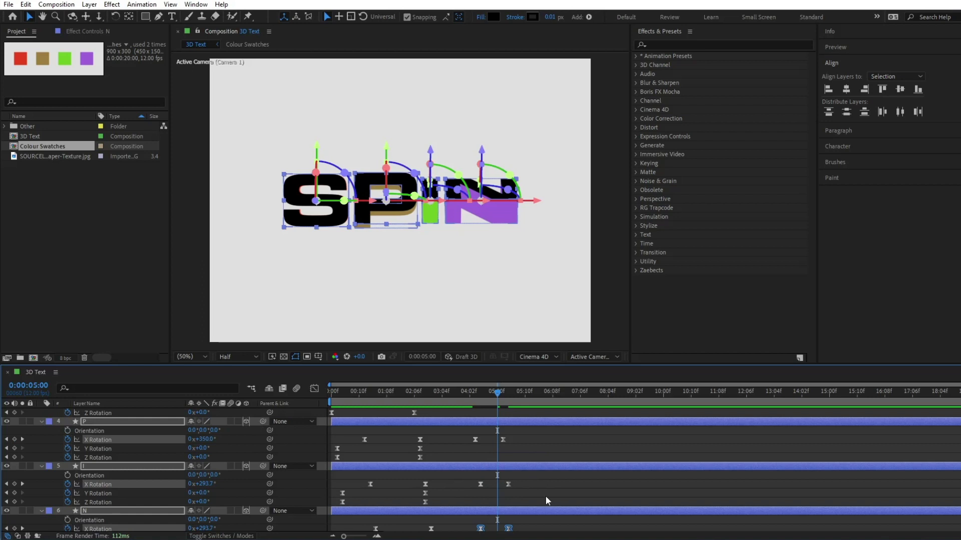
key("alt+Right")
key("alt+Right")
scroll(541, 488, "down", 1)
left_click(451, 391)
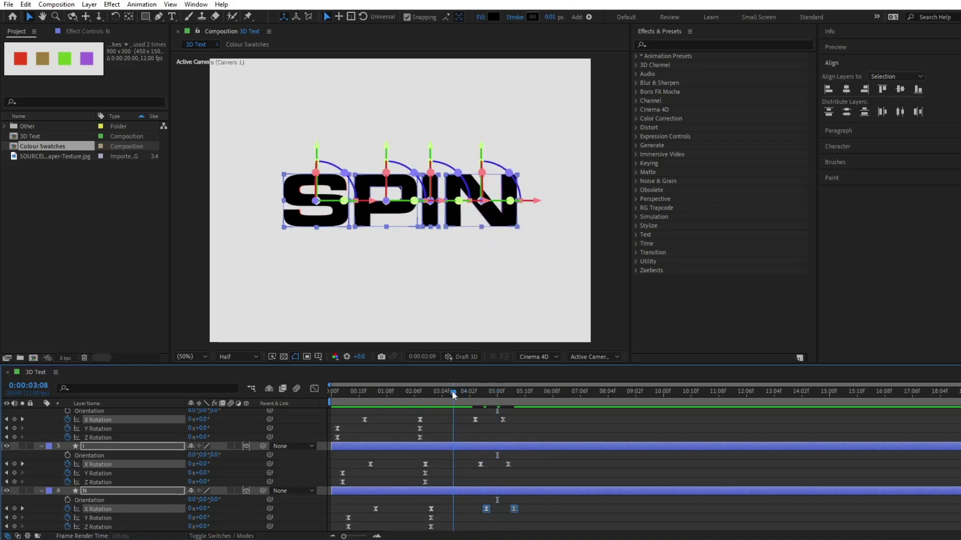
key("space")
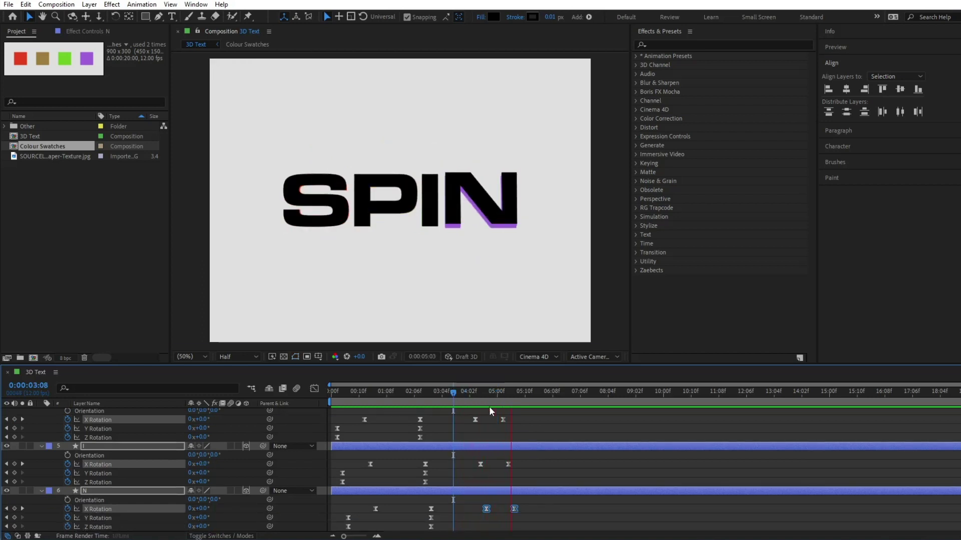
key("space")
scroll(470, 454, "up", 3)
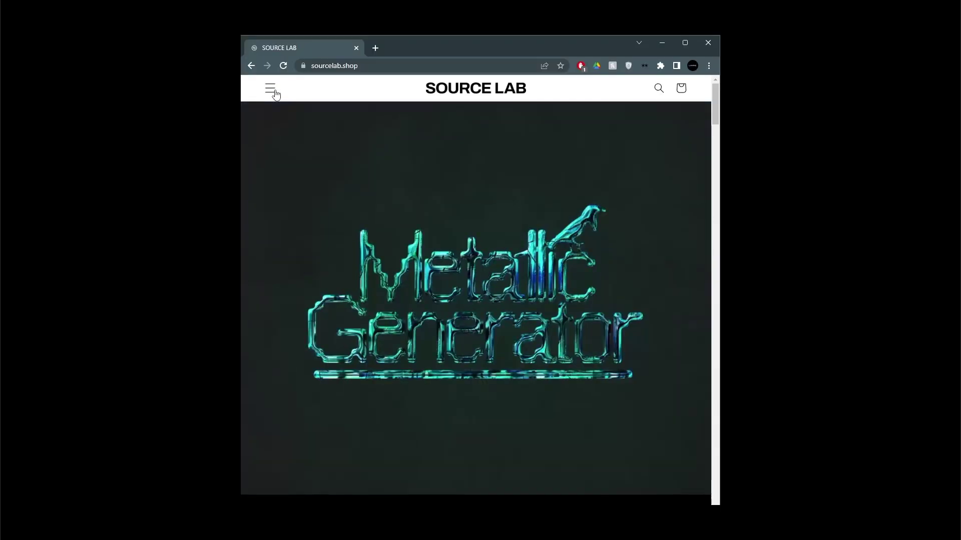
Step: In the browser, open Source Lab's Free collection and the Paper Texture FREE product page
left_click(271, 88)
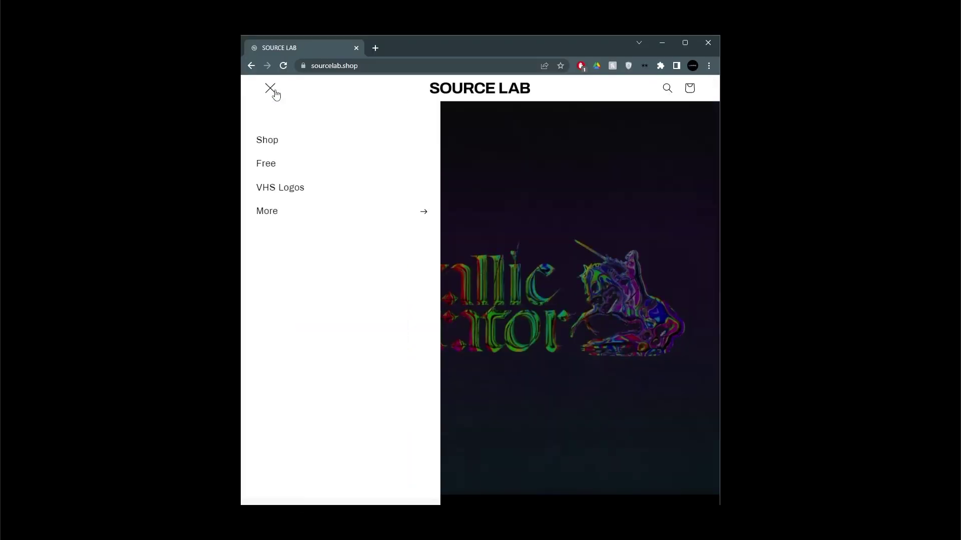
left_click(275, 165)
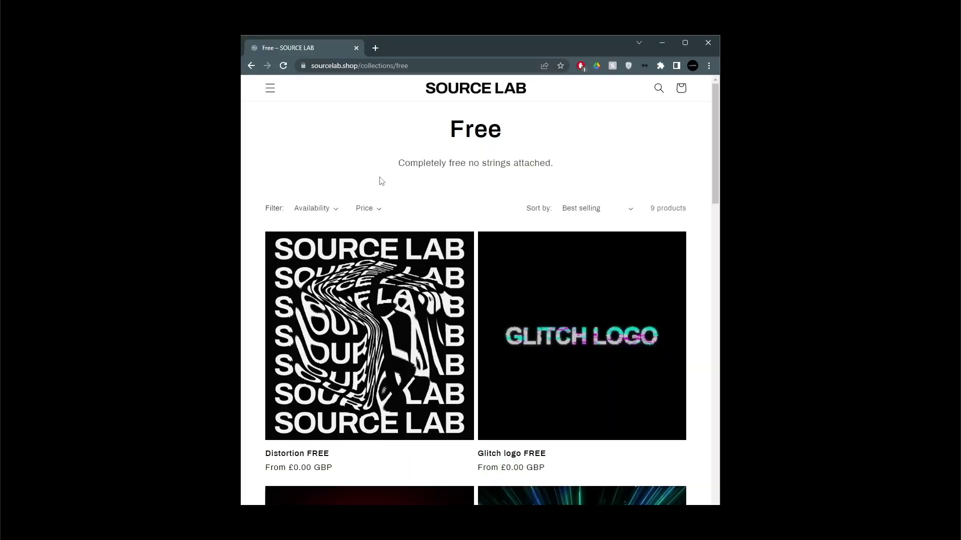
scroll(380, 180, "down", 15)
left_click(381, 198)
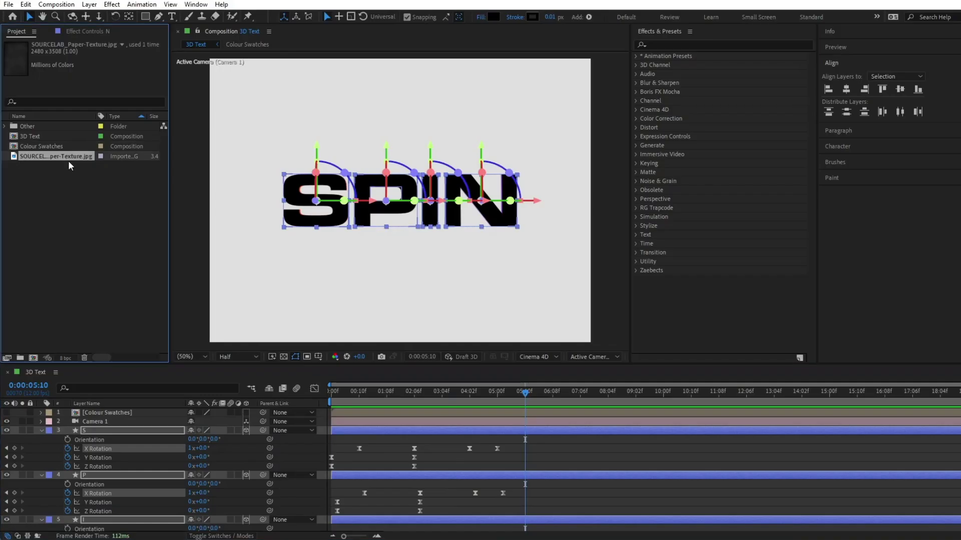
Step: Add the paper texture image to the composition and scale it to under a third
left_click_drag(68, 161, 109, 411)
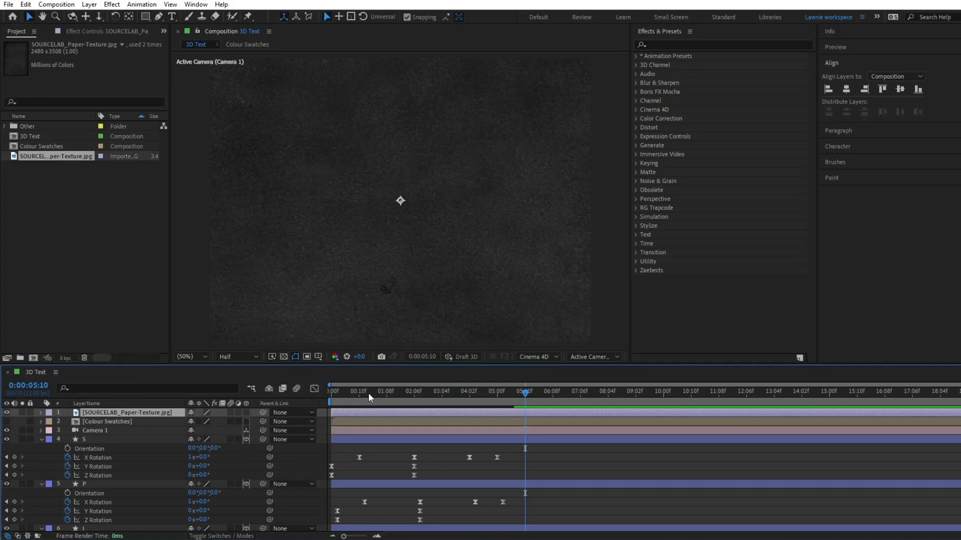
key("s")
left_click_drag(217, 424, 175, 418)
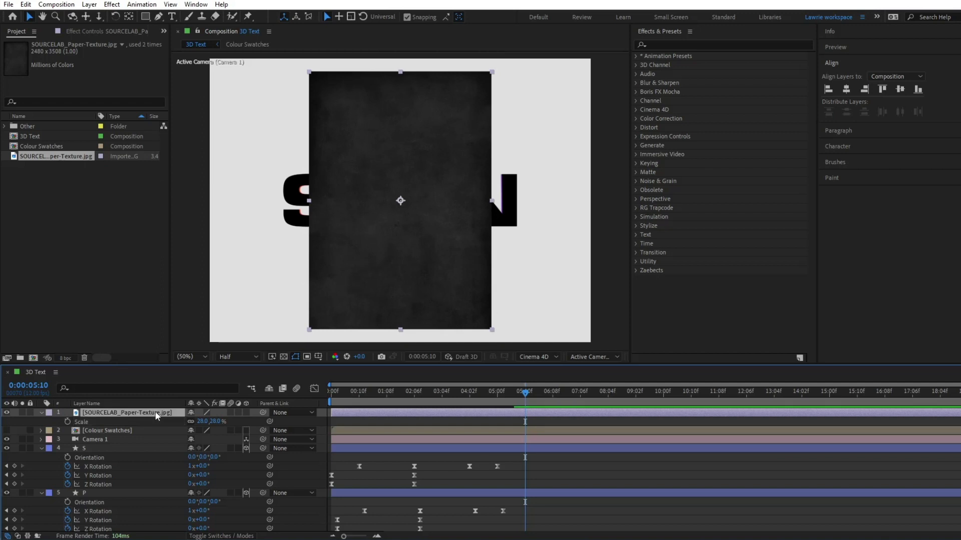
Step: Apply CC RepeTile, expanding the tiles 2000 on each side with 100% Blend Borders
left_click(662, 45)
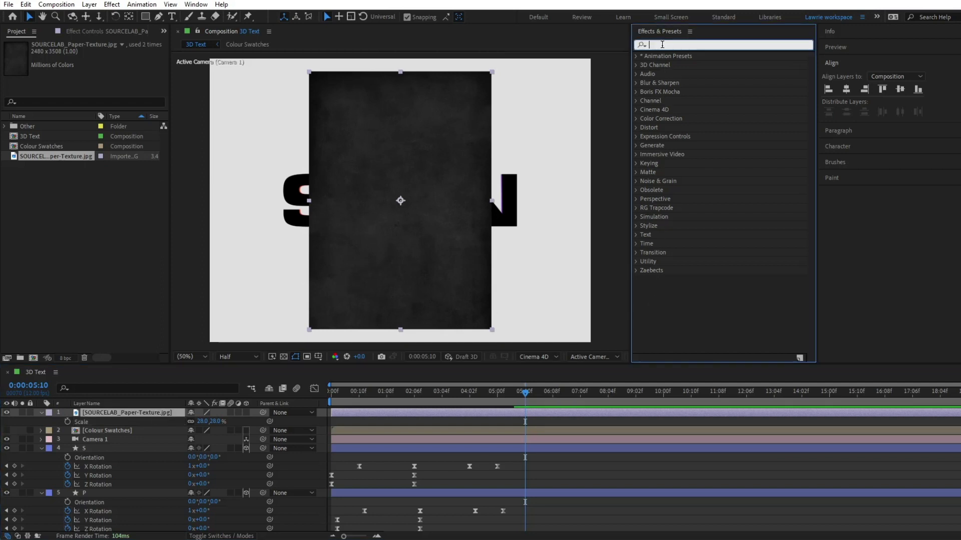
type("rep")
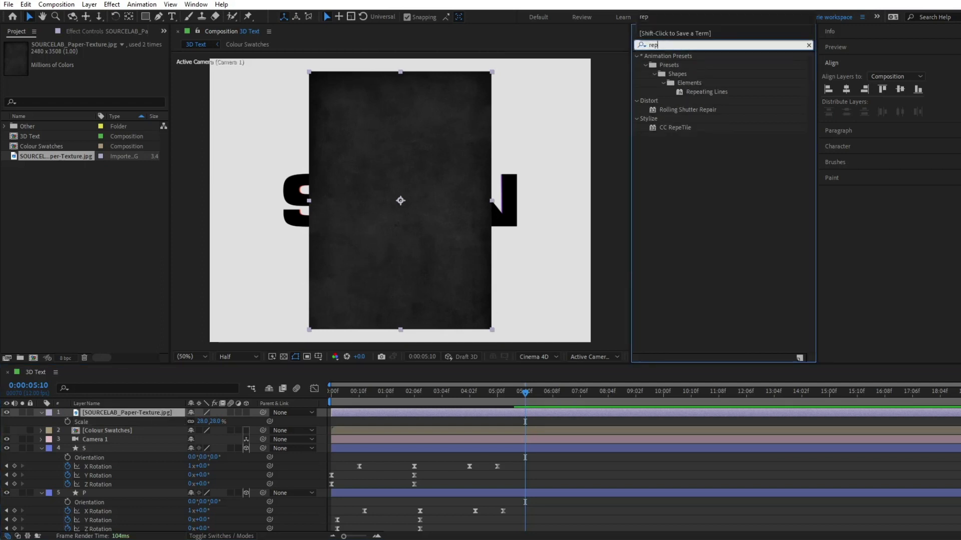
double_click(673, 127)
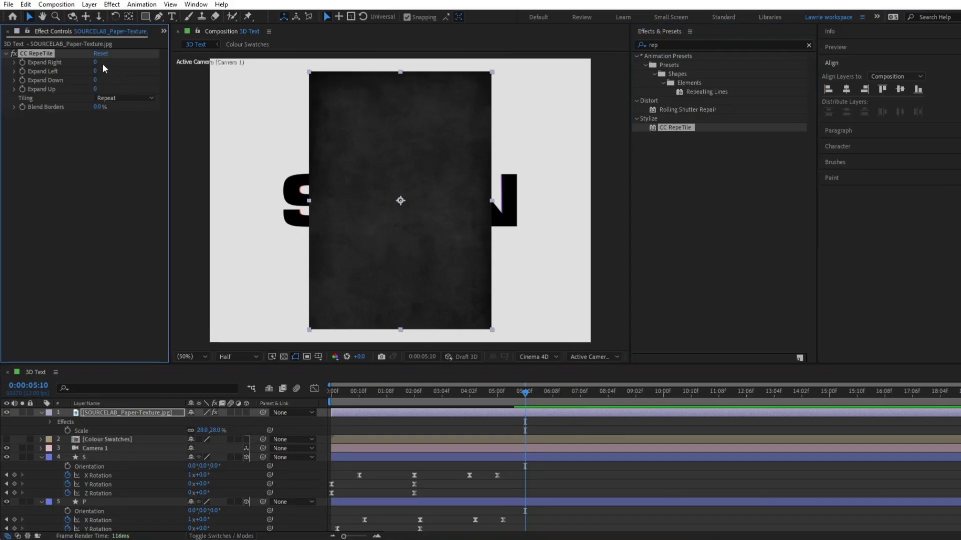
type("200")
key("Tab")
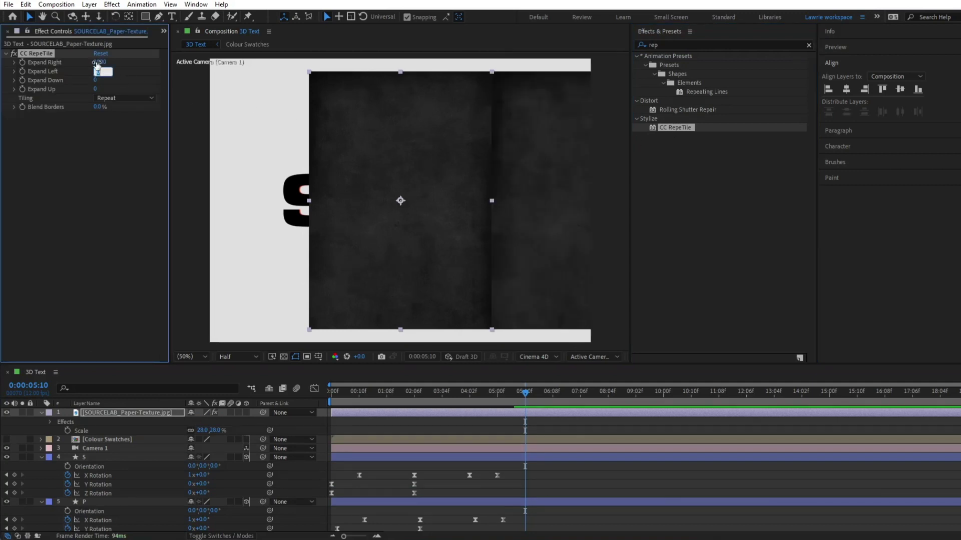
type("2000")
key("Tab")
type("2000")
key("Tab")
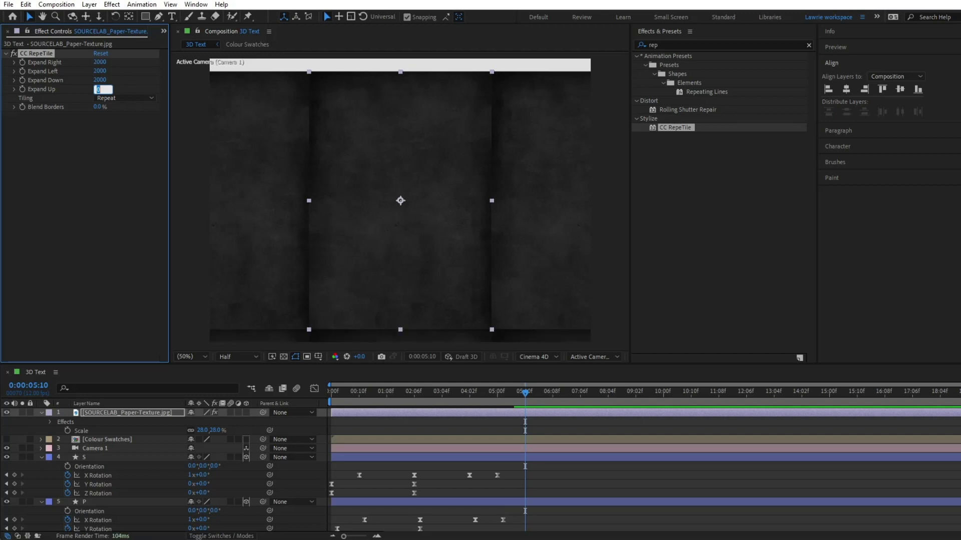
type("2000")
key("Return")
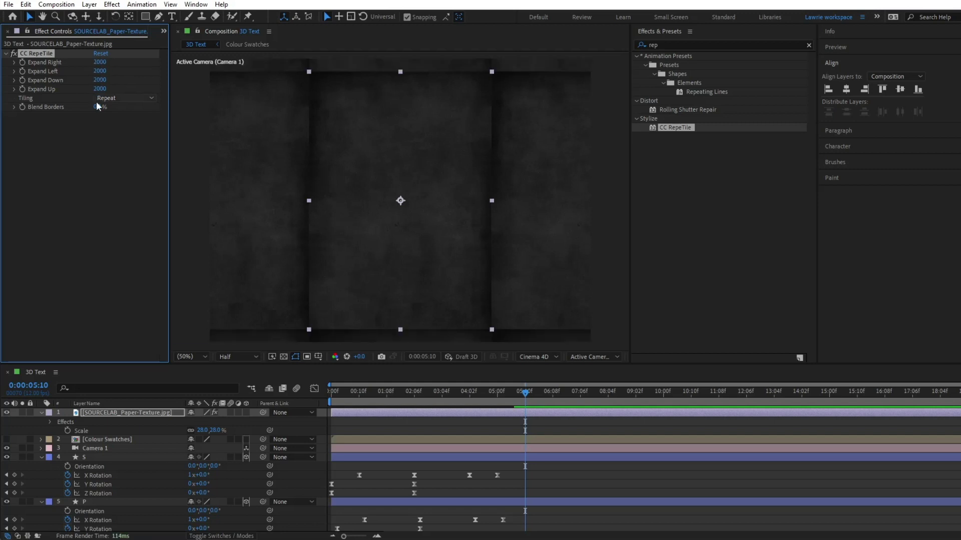
left_click_drag(99, 107, 407, 101)
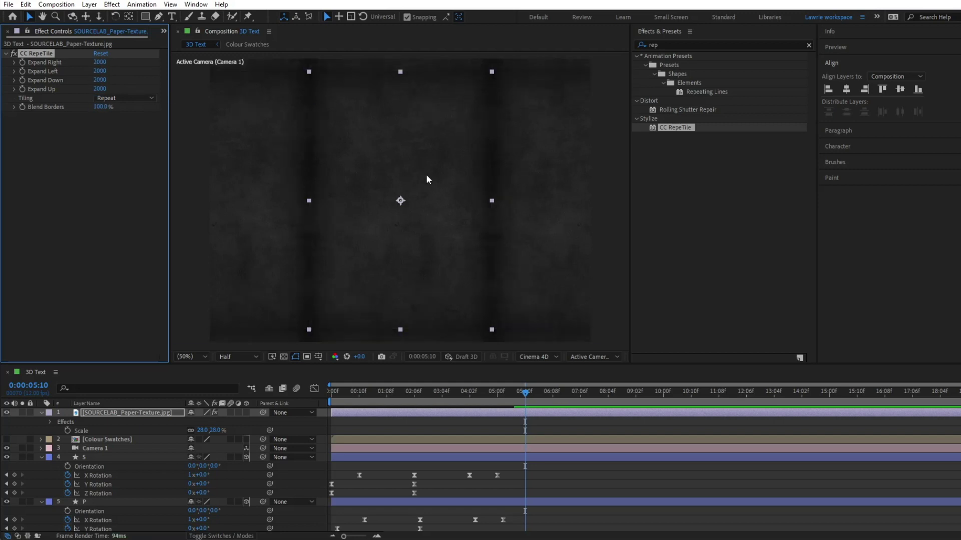
Step: Set the paper texture layer's blend mode to Screen
left_click(210, 535)
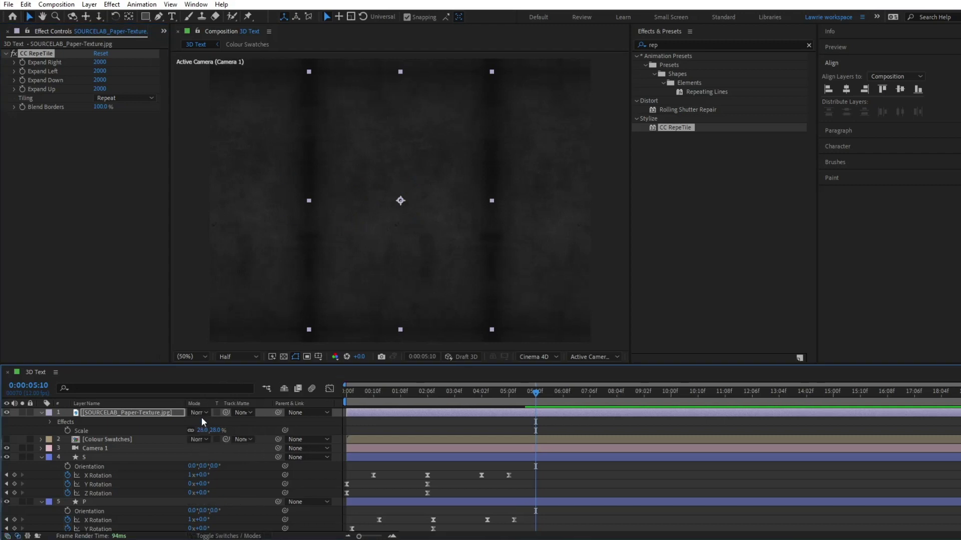
left_click(200, 413)
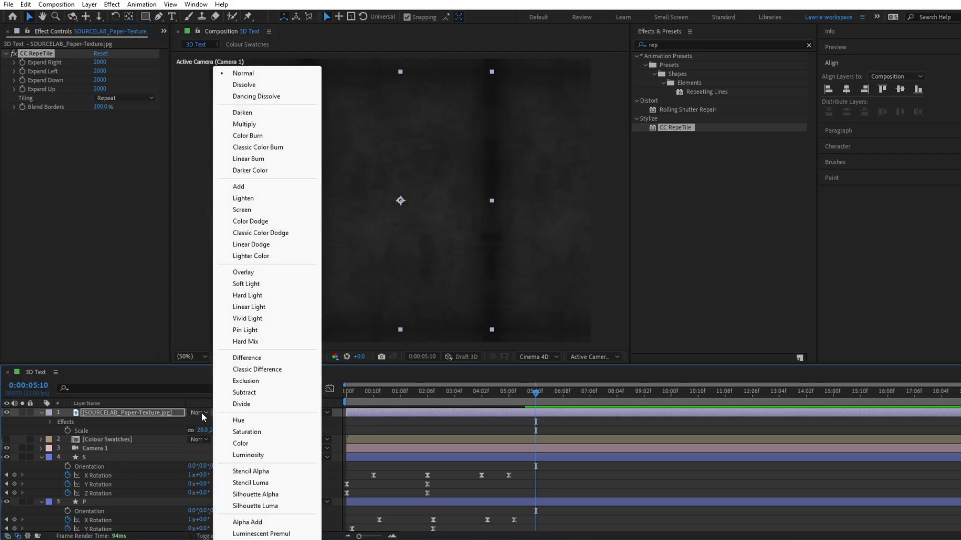
left_click(242, 210)
Step: Collapse the property lists of the texture and S, P, I, N letter layers, then deselect all
key("ctrl+a")
key("u")
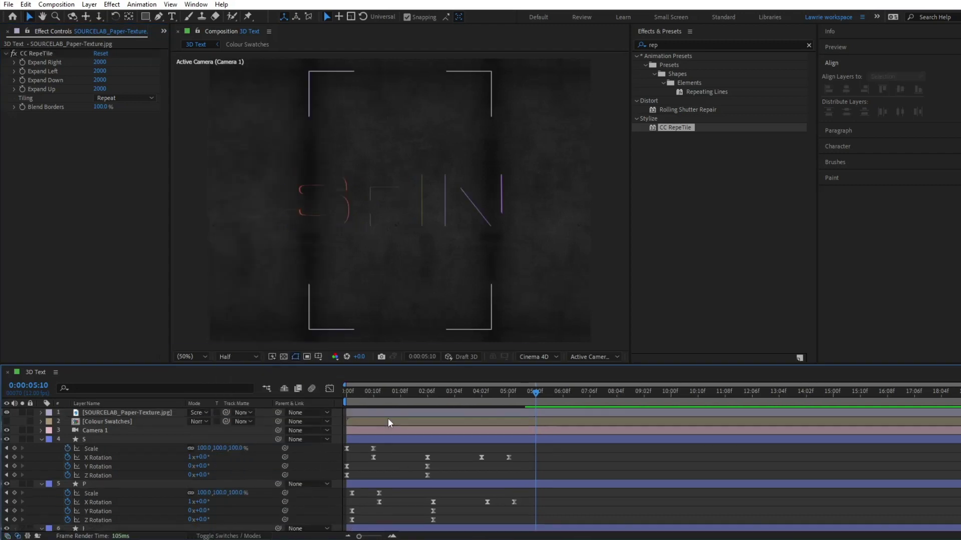
left_click(41, 438)
left_click(41, 439)
left_click(41, 449)
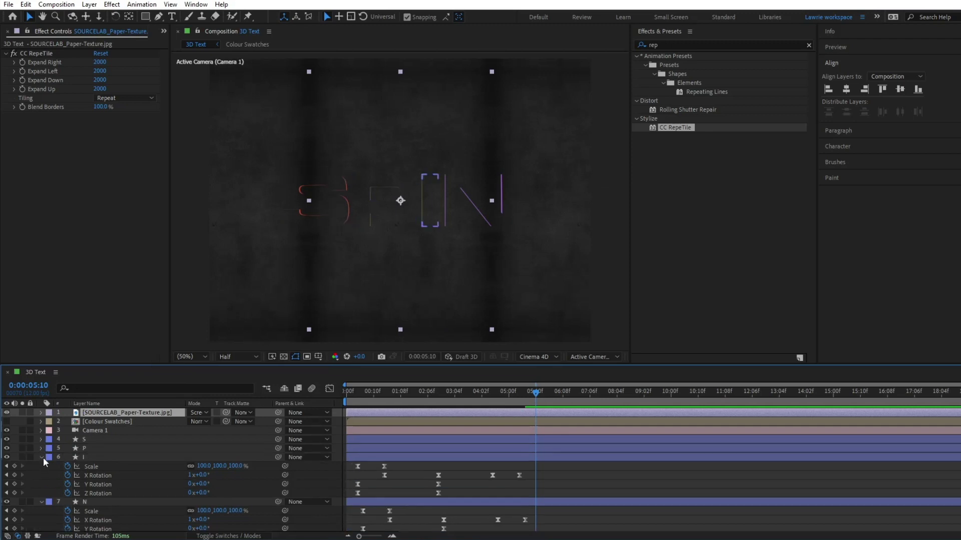
left_click(42, 457)
left_click(41, 467)
left_click(100, 483)
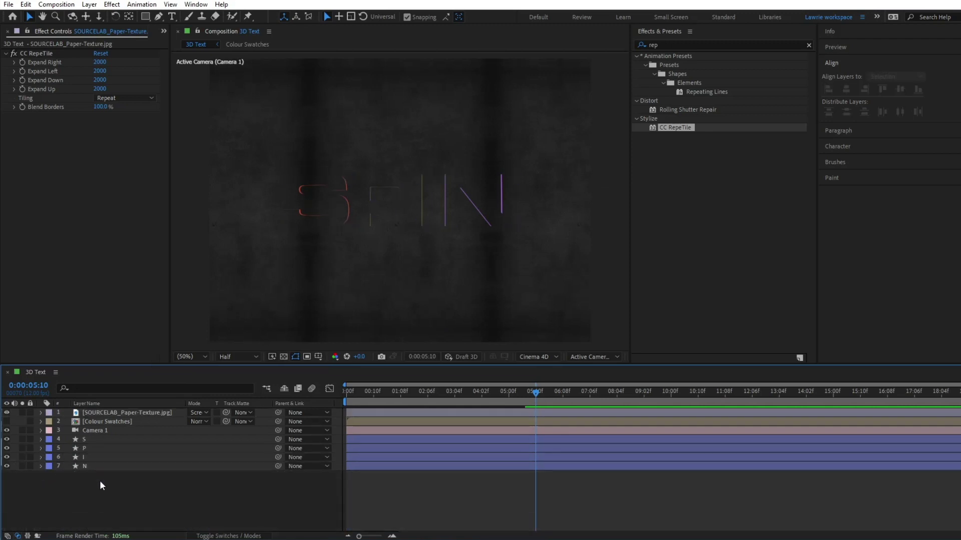
Step: Create a pale cream E1DFD7 solid and send it to the bottom of the layer stack
key("ctrl+y")
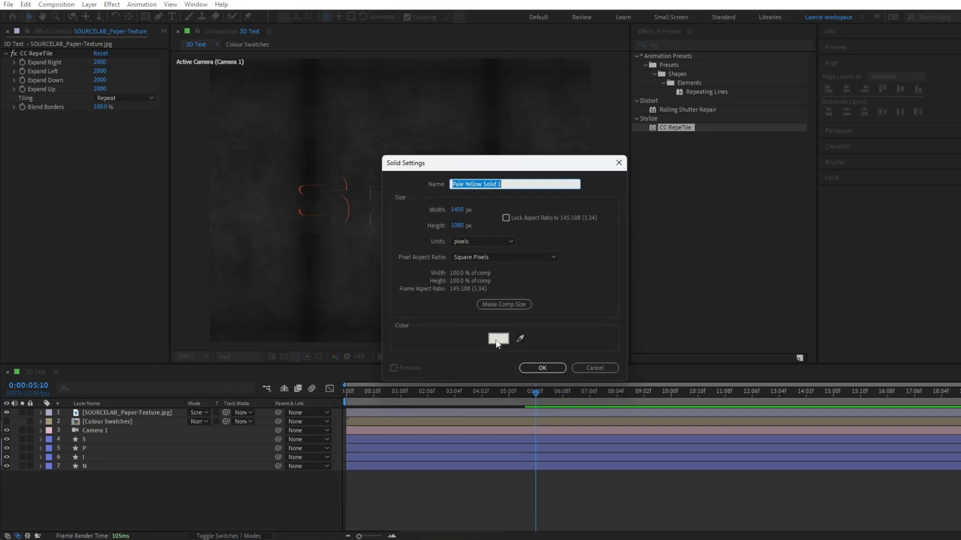
left_click(498, 339)
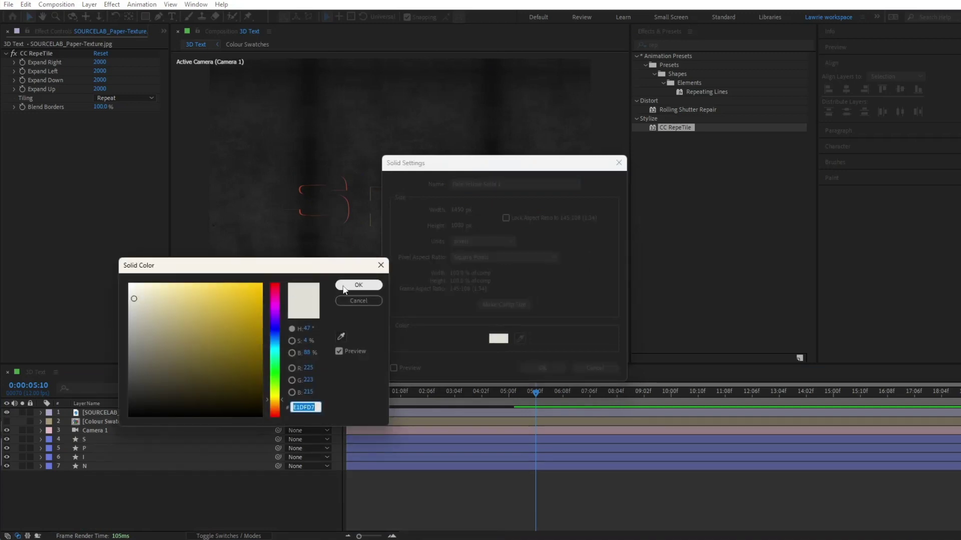
left_click(358, 285)
left_click(535, 368)
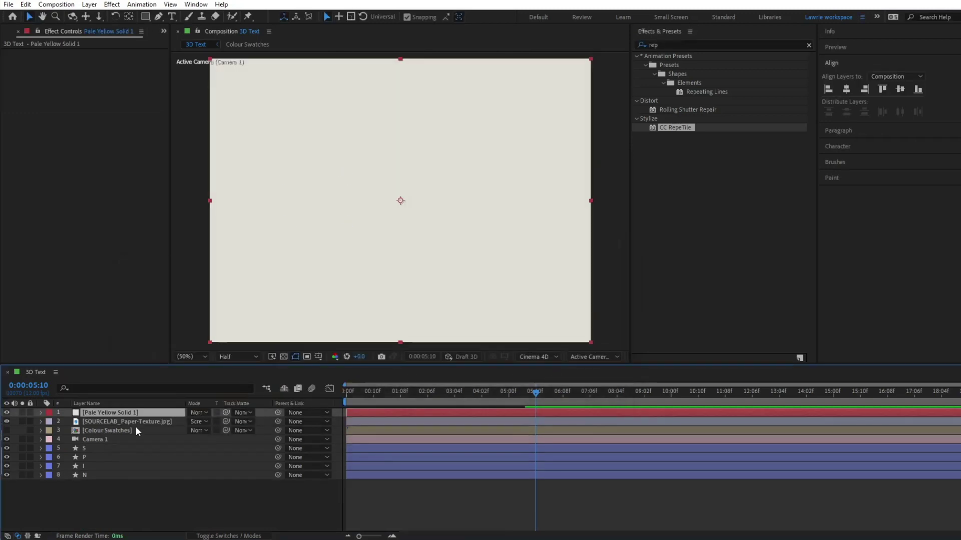
key("ctrl+bracketleft")
key("ctrl+bracketleft")
key("ctrl+bracketleft")
key("ctrl+bracketleft")
key("ctrl+bracketleft")
key("ctrl+bracketleft")
key("ctrl+bracketleft")
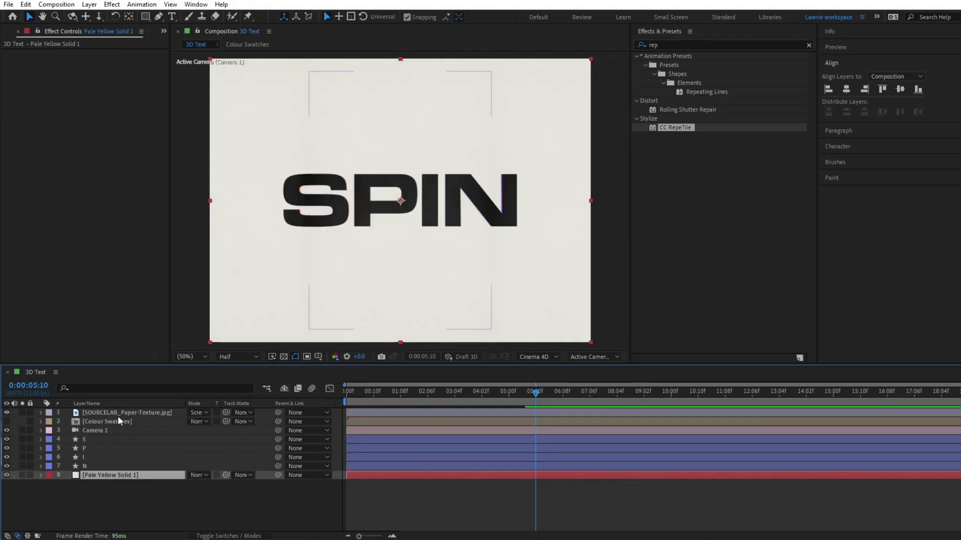
Step: Select the paper texture layer and move to a frame where the letters are mid-spin
left_click(118, 416)
mouse_move(412, 390)
left_mouse_down()
mouse_move(382, 392)
mouse_move(429, 393)
mouse_move(420, 396)
left_mouse_up()
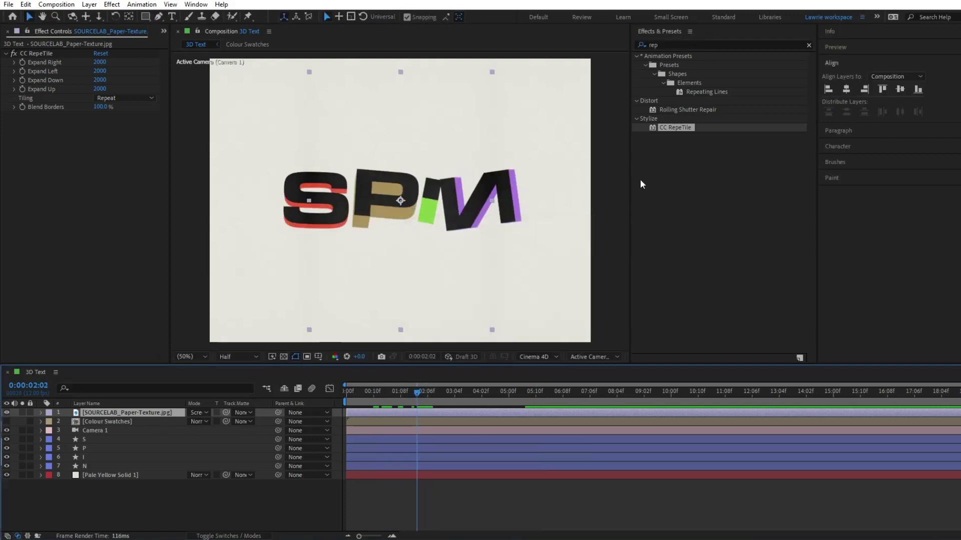
key("ctrl+5")
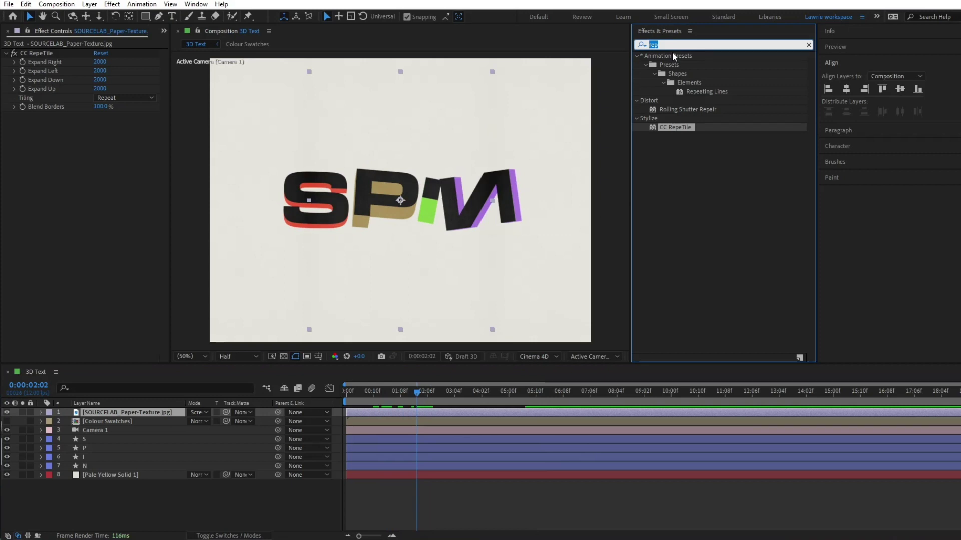
Step: Apply Levels to the paper texture and lower Input White to 170.9
type("level")
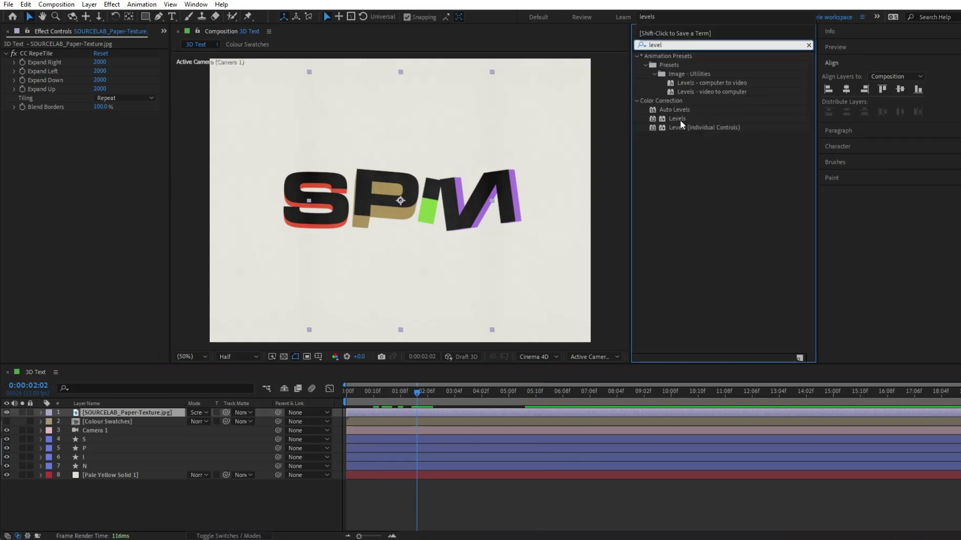
double_click(678, 120)
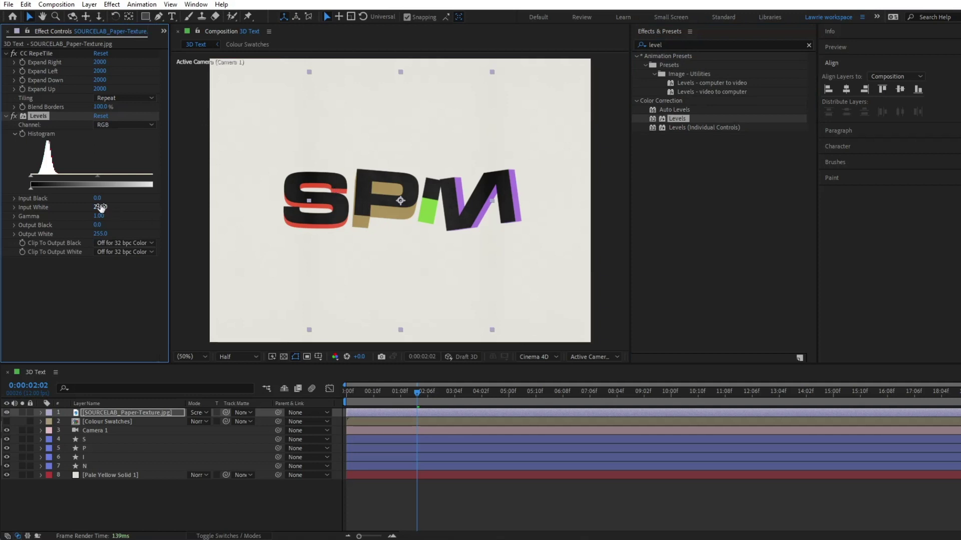
left_click_drag(91, 206, 84, 205)
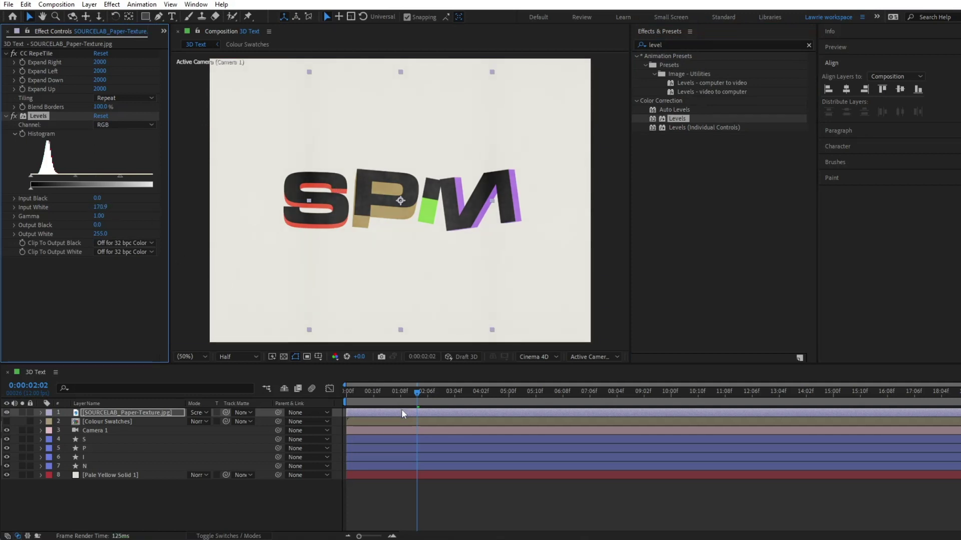
Step: Preview the spinning letters from an earlier frame, stopping at 0:00:03:00
left_click_drag(392, 393, 306, 396)
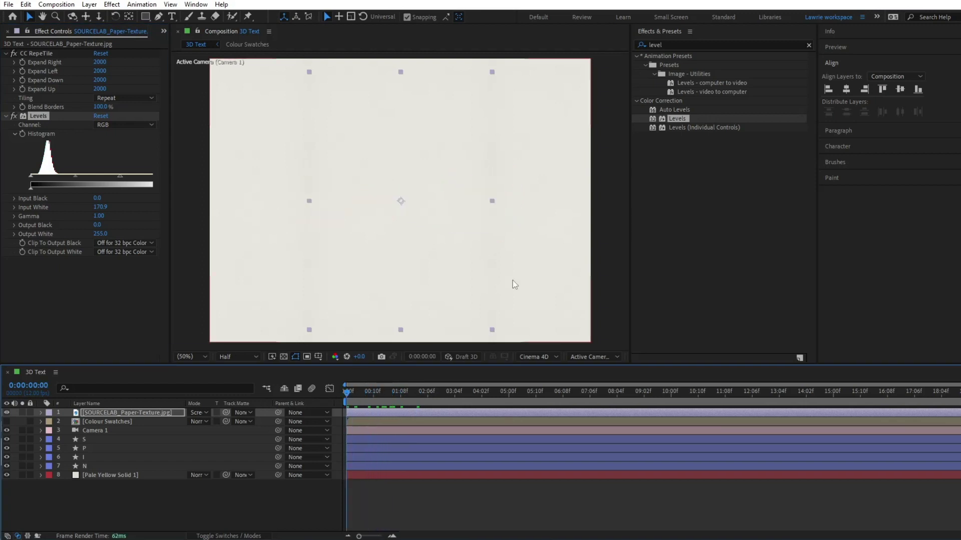
key("space")
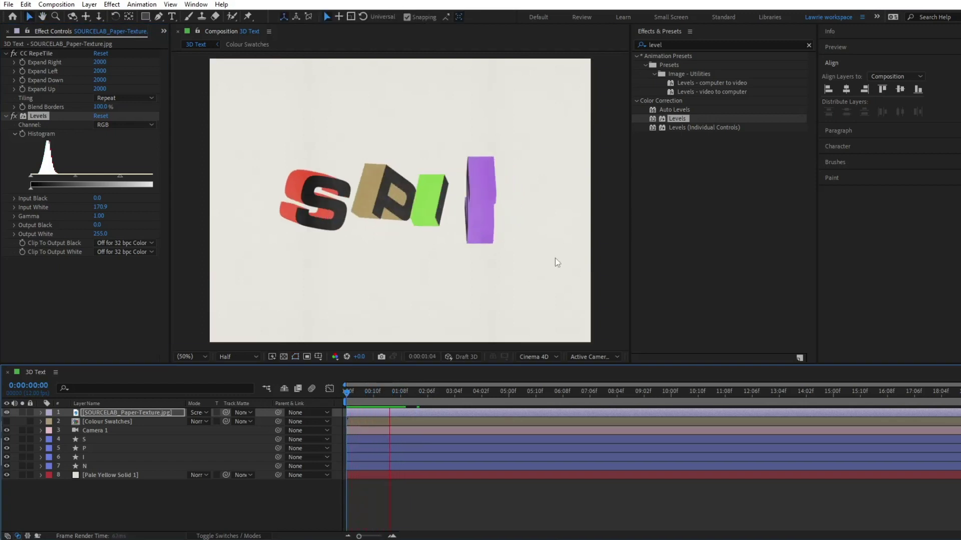
key("space")
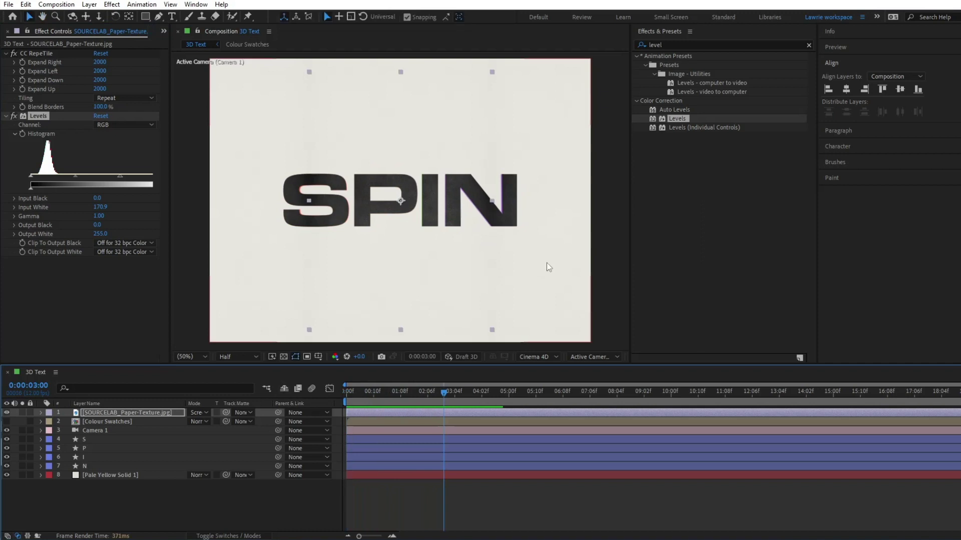
Step: Pre-compose Camera 1 and the S, P, I, N letter layers into a composition named SPIN
left_click(95, 429)
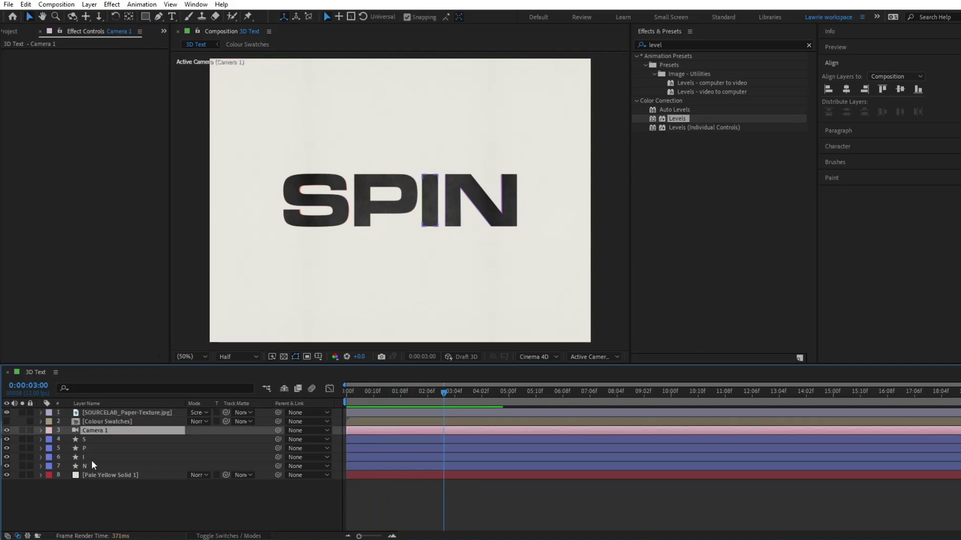
left_click(91, 466, "shift")
right_click(92, 466)
left_click(131, 393)
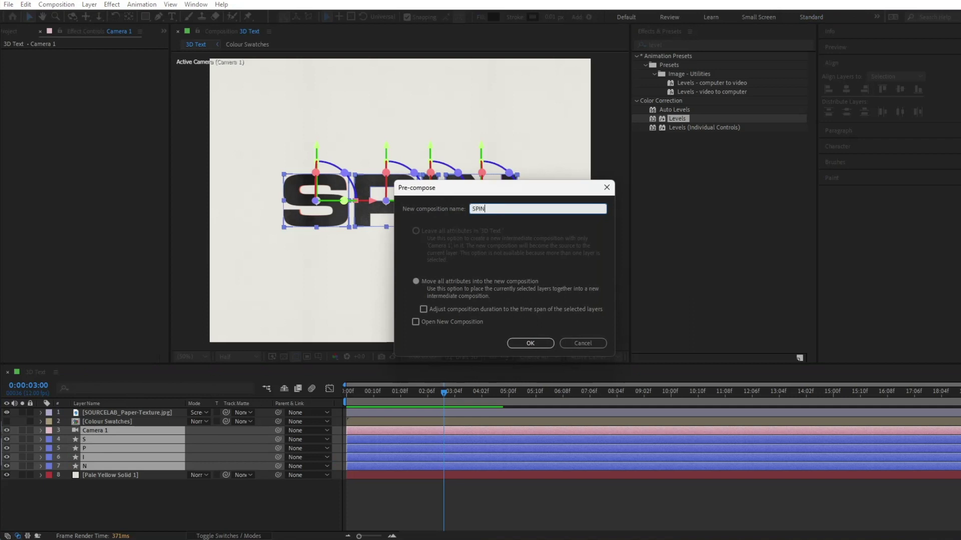
key("Return")
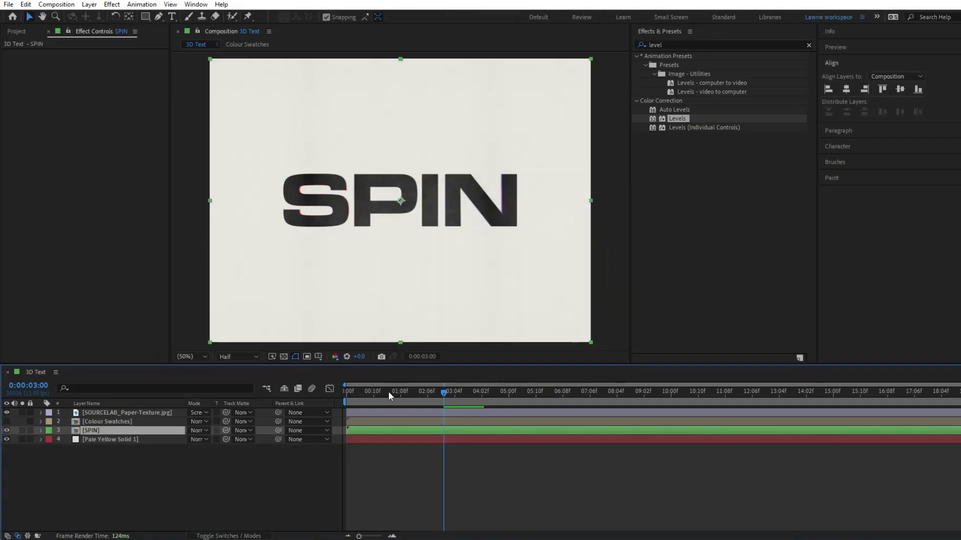
Step: At 0:00:01:00, bring up the Layer Styles options for the SPIN layer
left_click(379, 392)
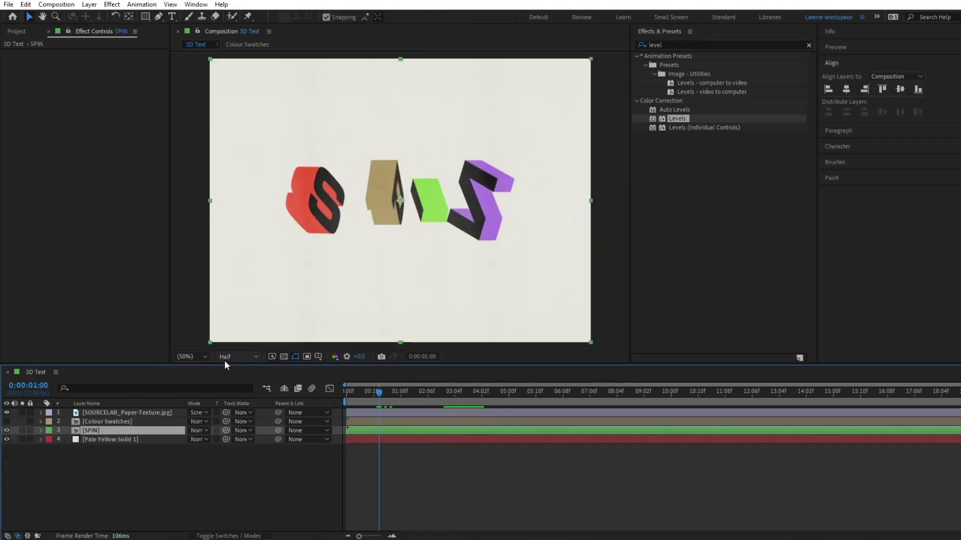
right_click(101, 433)
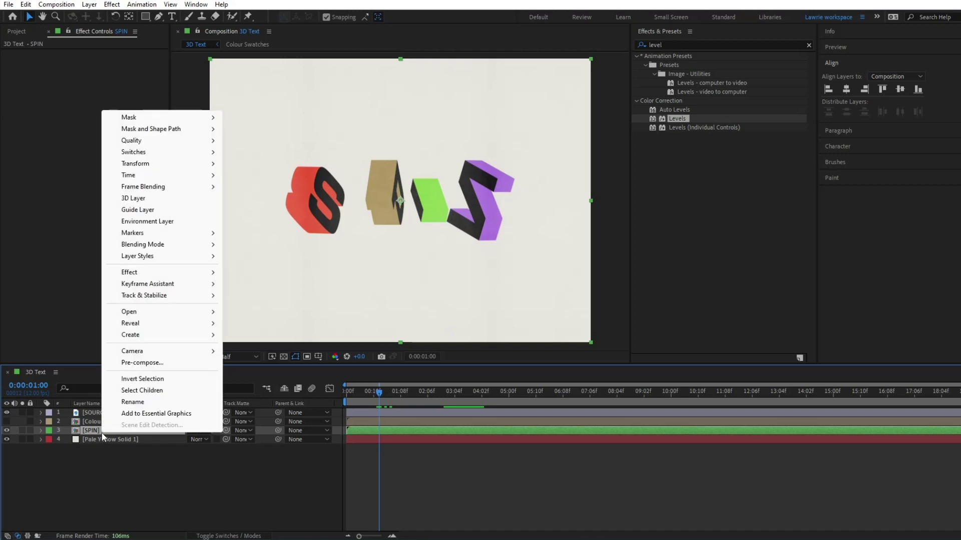
mouse_move(168, 259)
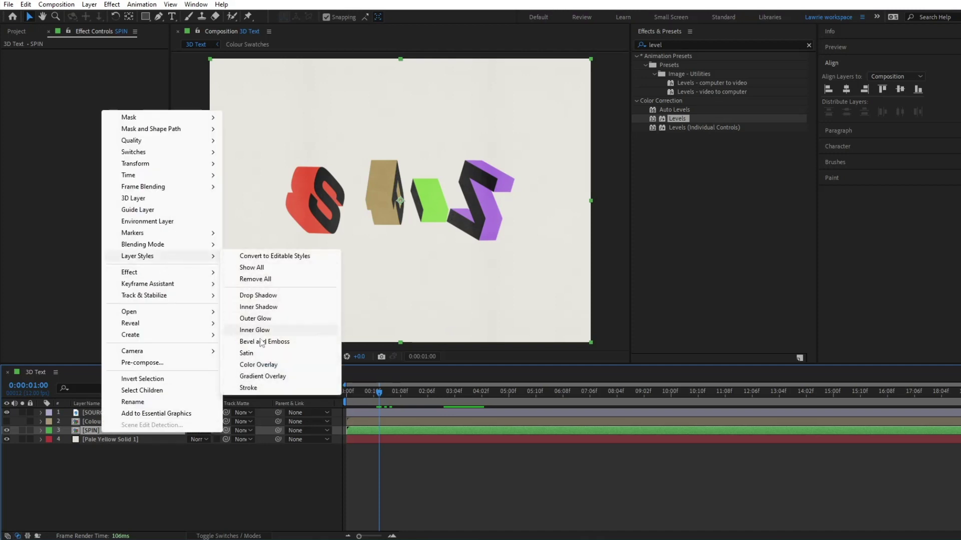